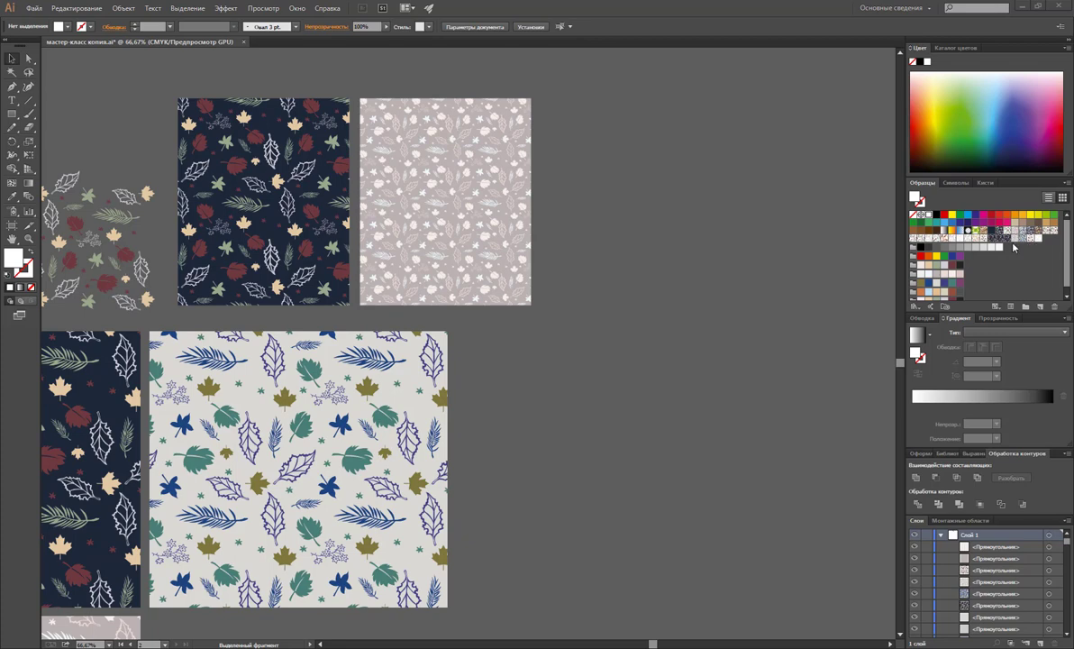
Draw a rectangle about 178 by 253 mm in the empty area above the pattern samples and fill it with the dark-blue leaf pattern.
scroll(499, 305, "down", 3)
scroll(498, 299, "down", 2)
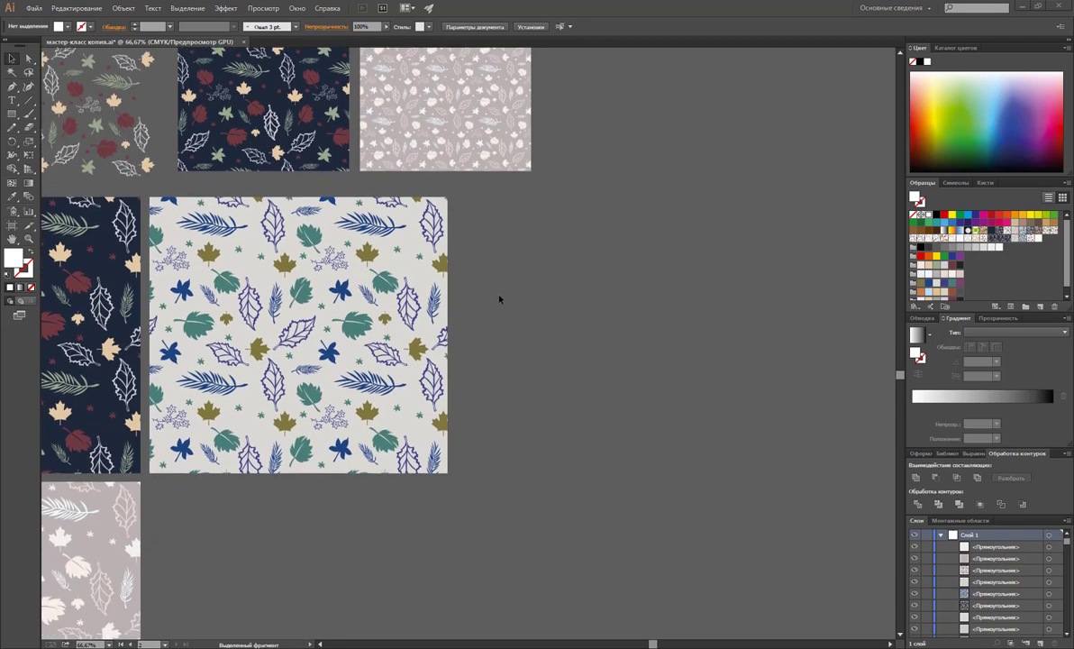
scroll(497, 293, "up", 5)
scroll(616, 202, "up", 10)
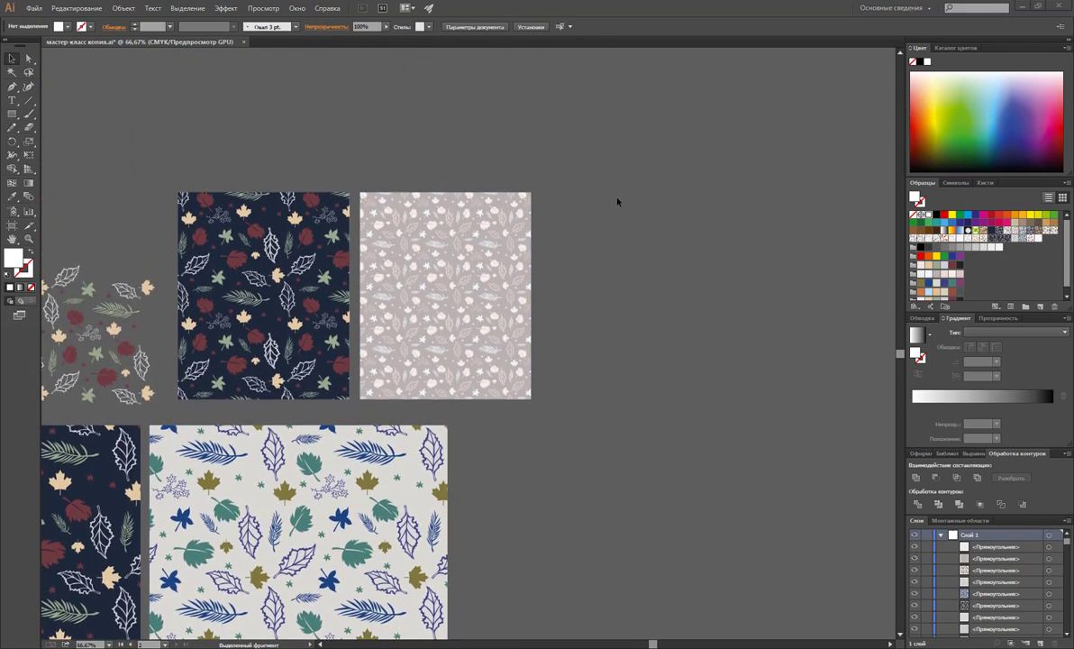
left_click(12, 113)
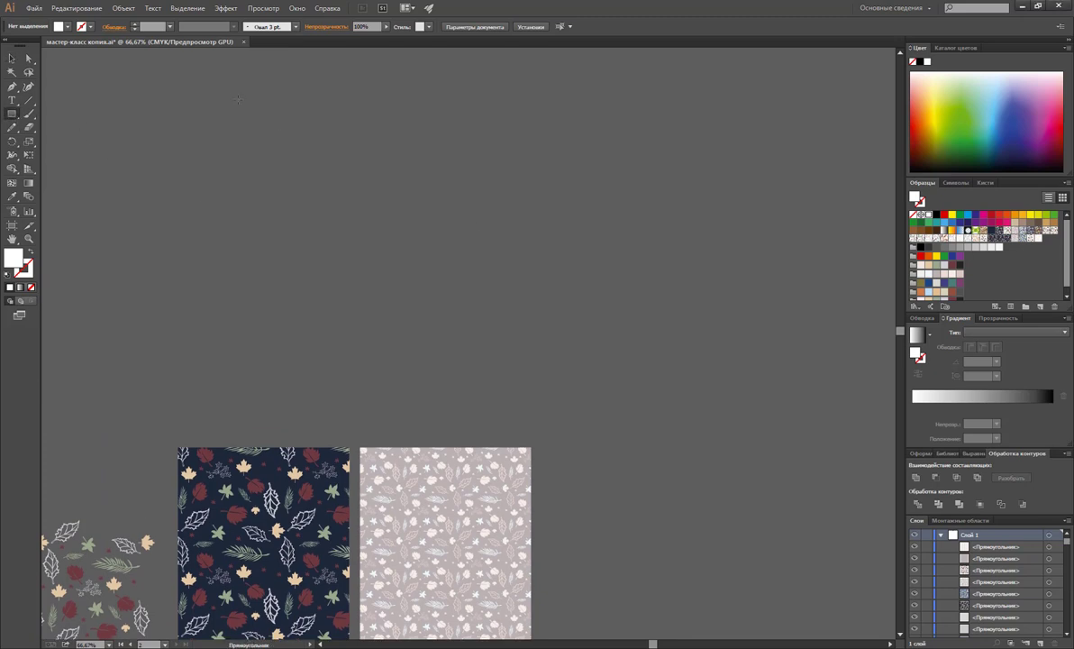
left_click_drag(235, 91, 424, 360)
left_click(937, 222)
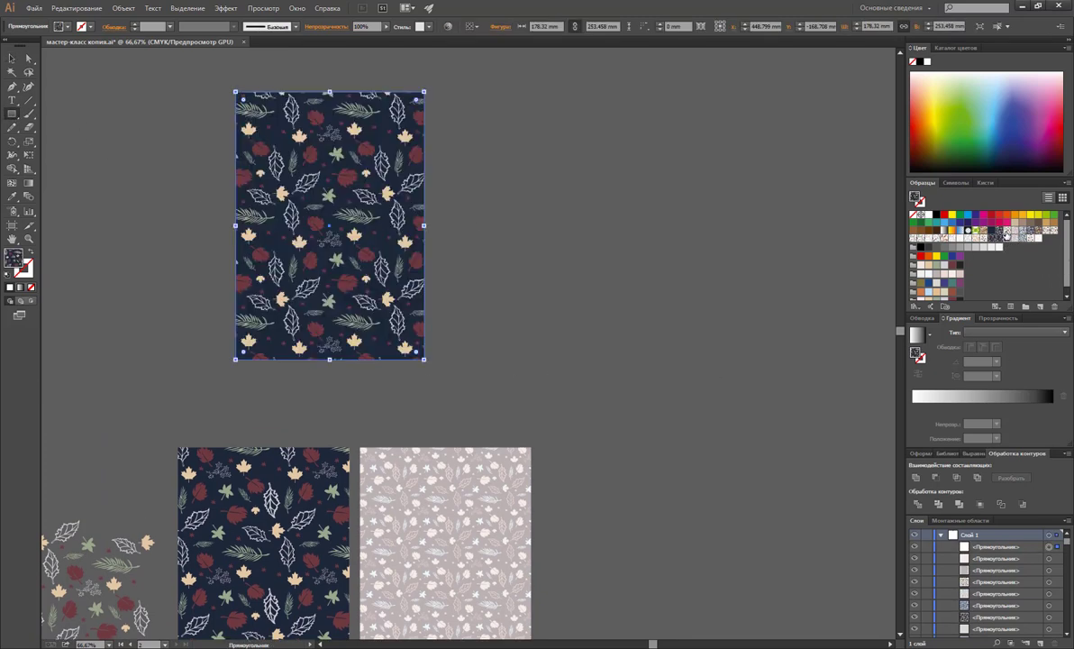
Duplicate the dark leaf rectangle to its right and fill the copy with the pale leaf pattern that has no background.
left_click(12, 58)
left_click_drag(293, 217, 504, 215)
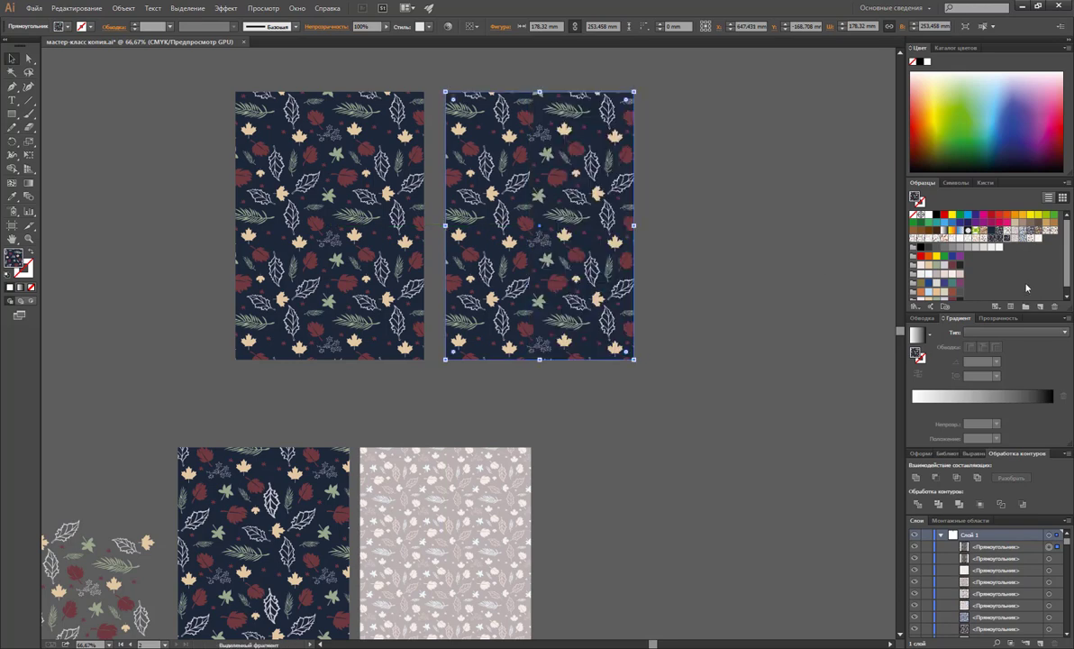
left_click(958, 226)
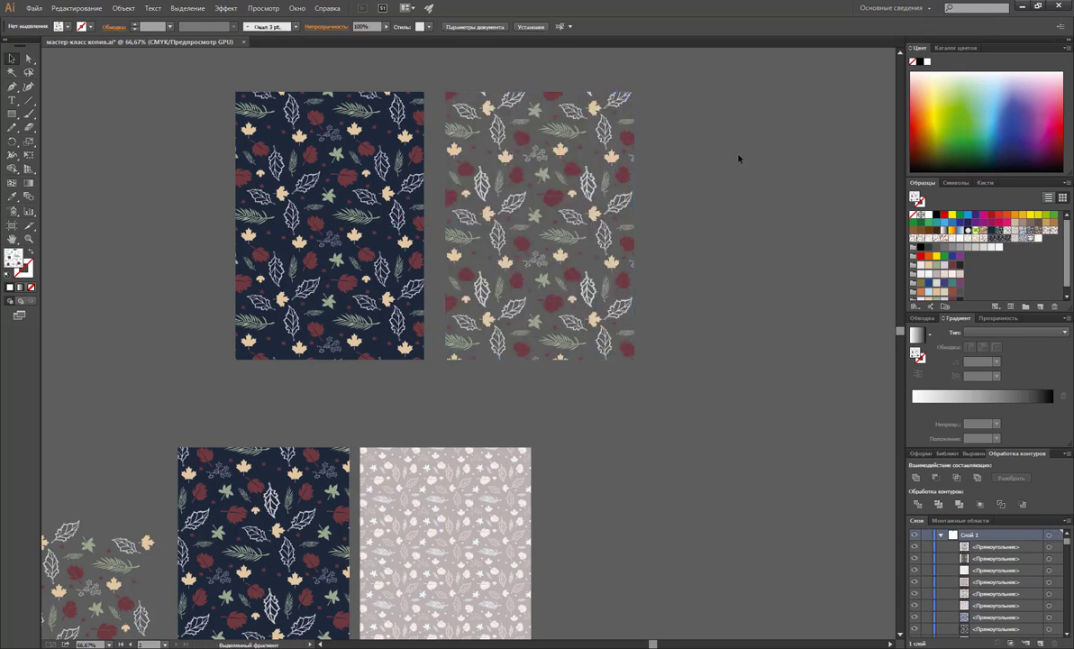
left_click(970, 226)
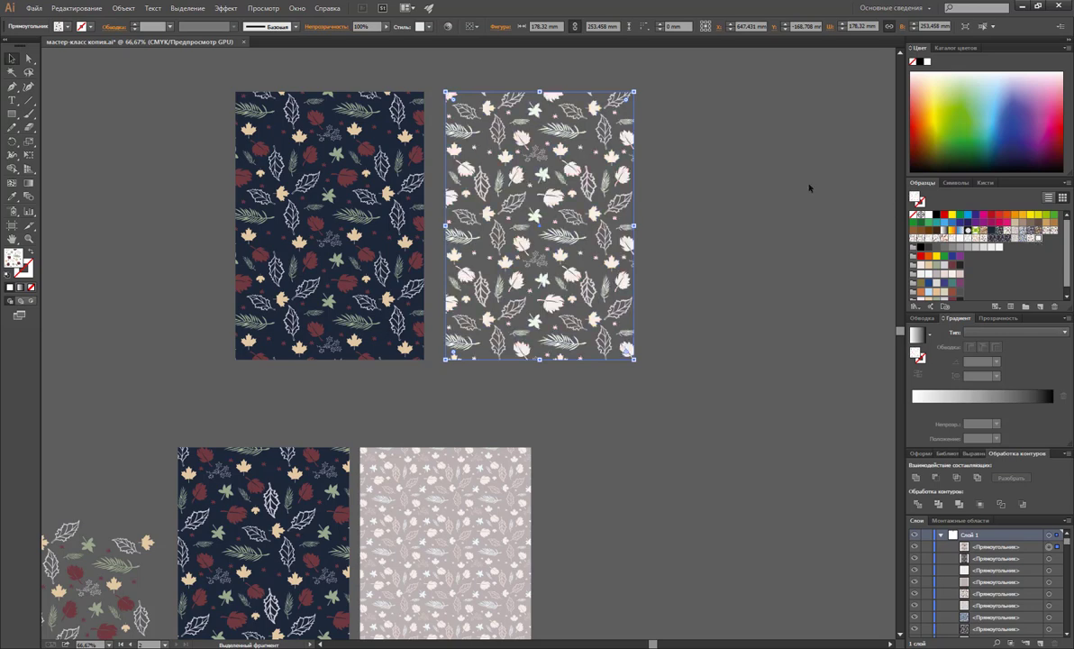
Move both pattern-filled rectangles to the left to free canvas space beside the pale one.
left_click(736, 151)
left_click_drag(736, 144, 108, 364)
left_click_drag(518, 287, 239, 286)
left_click(497, 231)
left_click(260, 240)
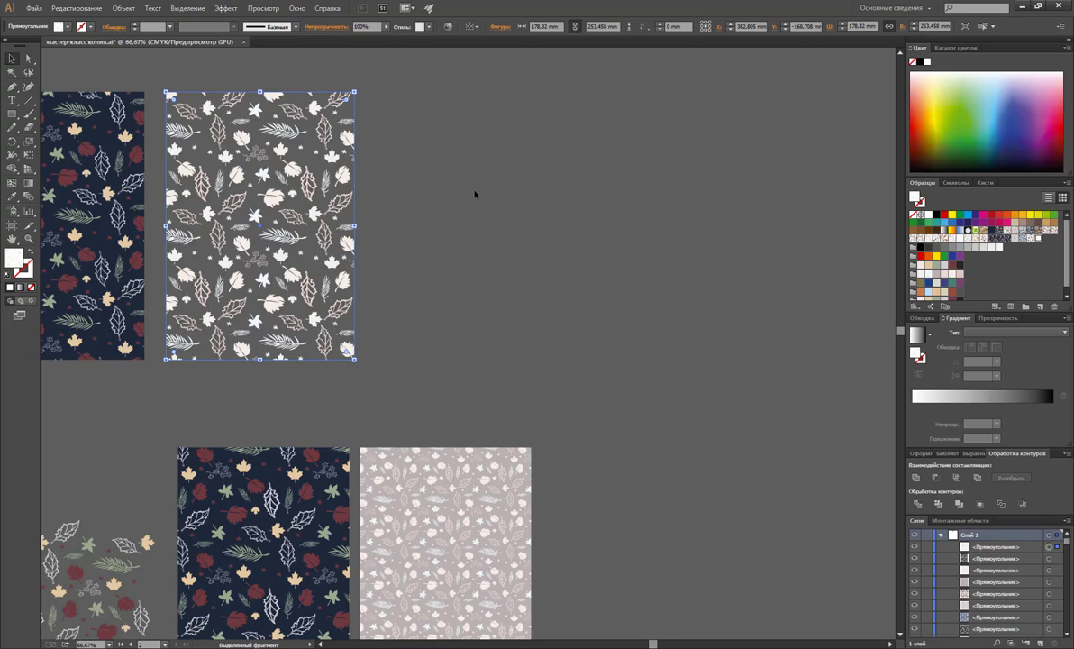
Place the source artwork of the "Новый узор 13" pattern swatch on the empty canvas right of the pale rectangle.
left_click(504, 225)
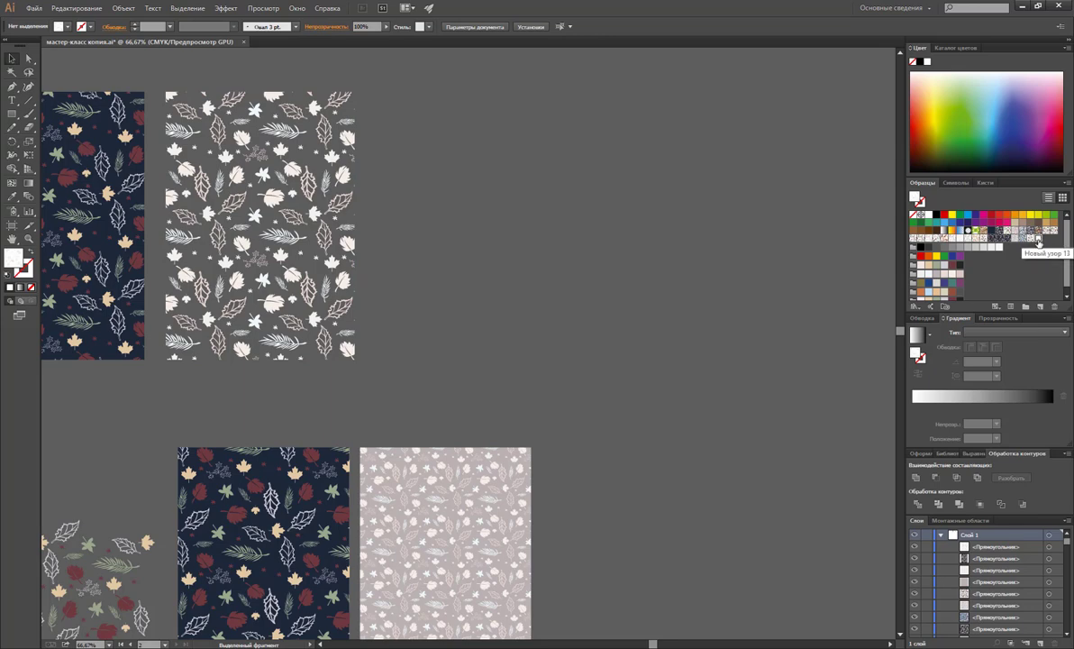
left_click(200, 177)
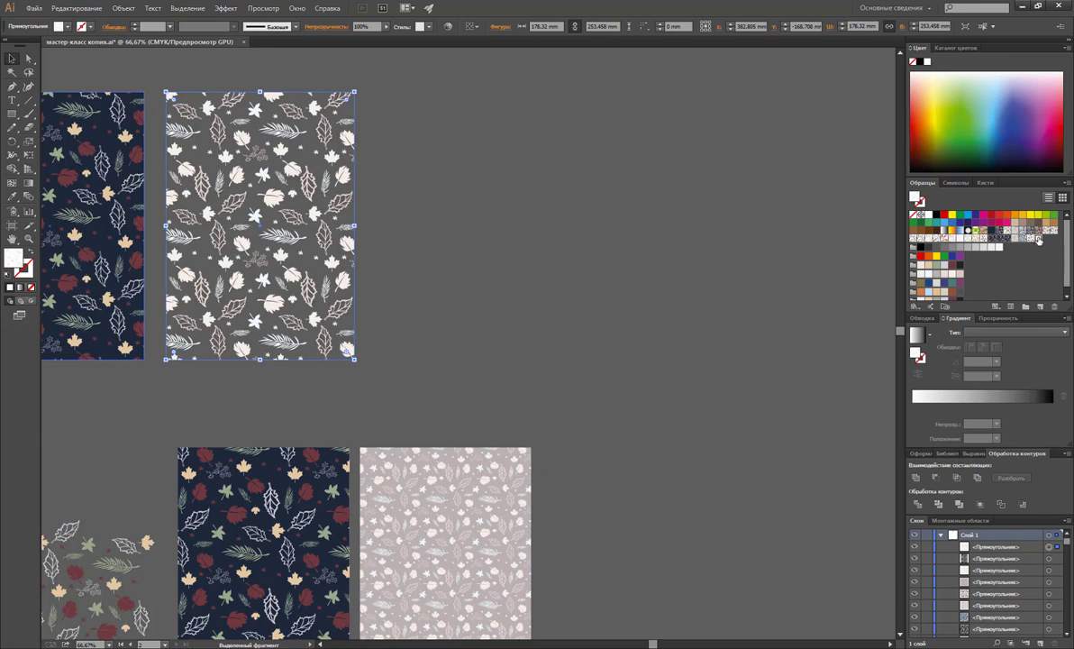
left_click_drag(1039, 249, 641, 236)
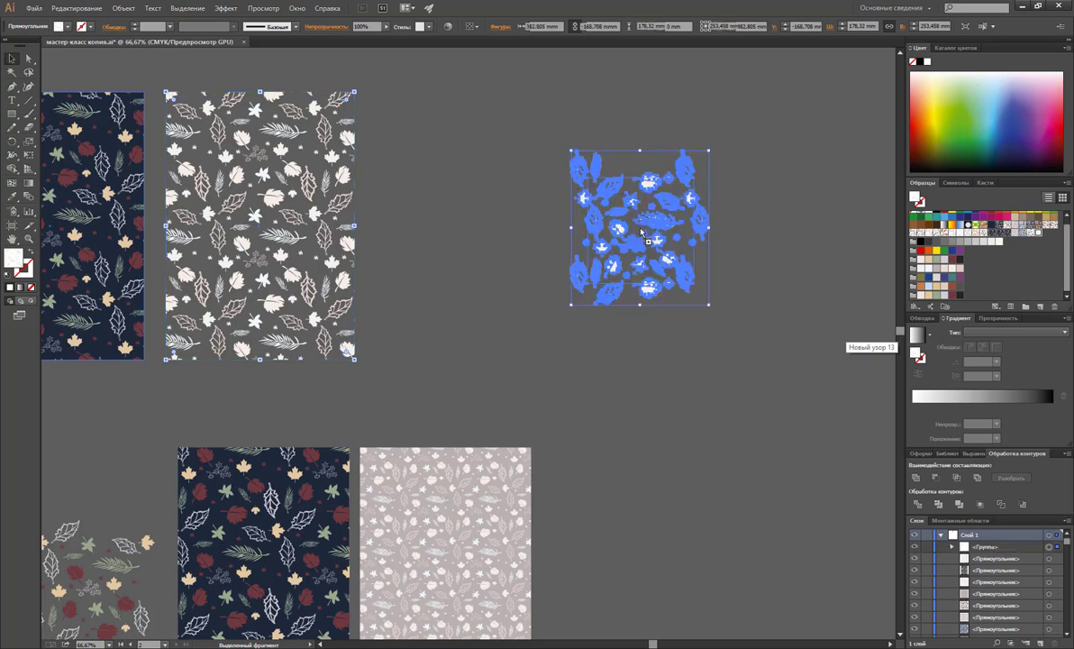
left_click(701, 388)
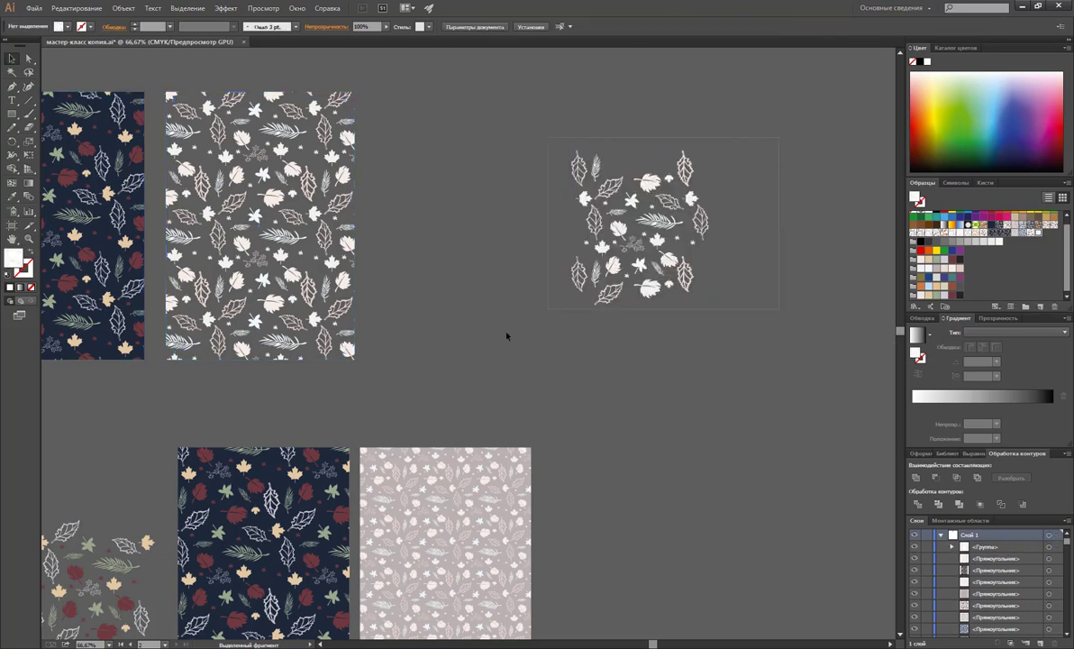
Examine the grouped artwork of the placed pale tile and its invisible square boundary at 150% zoom.
left_click(604, 293)
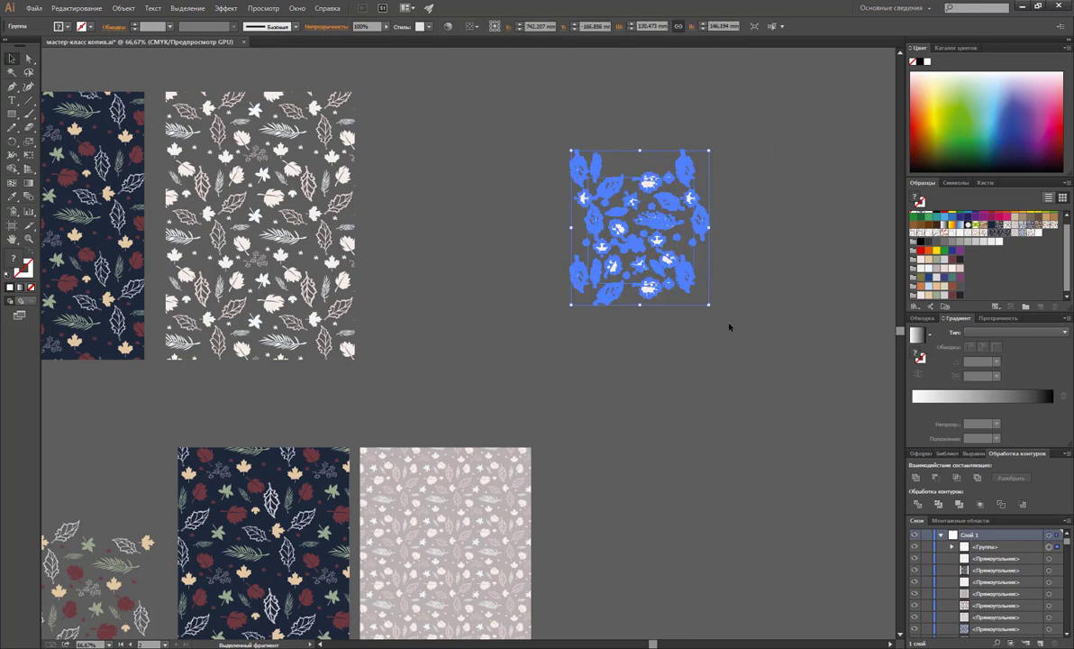
left_click(700, 255)
left_click(685, 259)
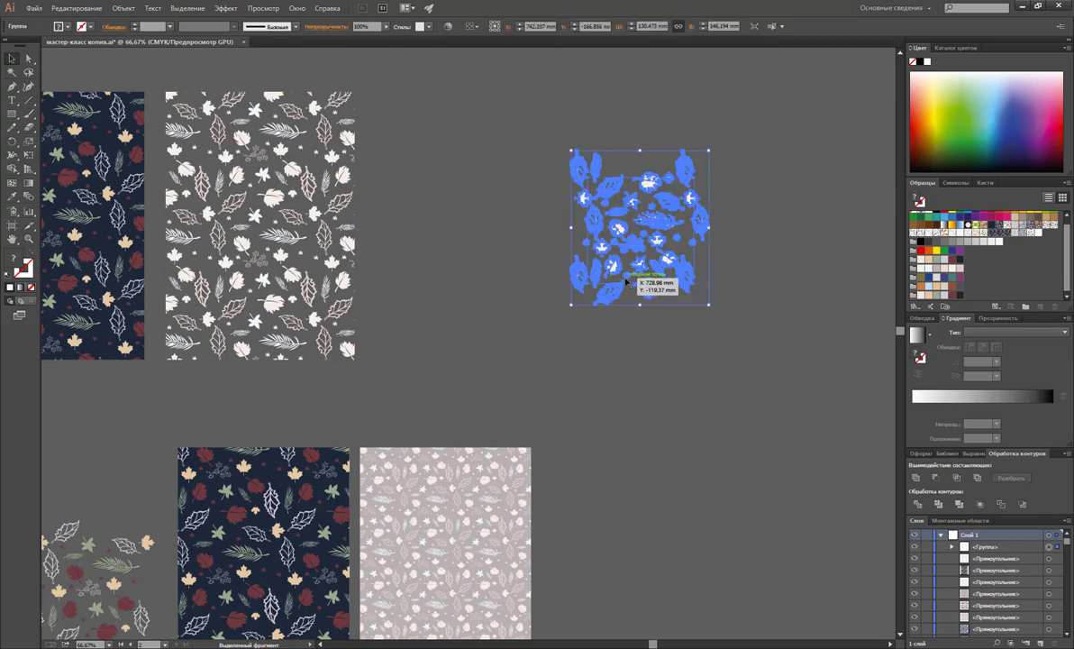
left_click(768, 273)
left_click(701, 262)
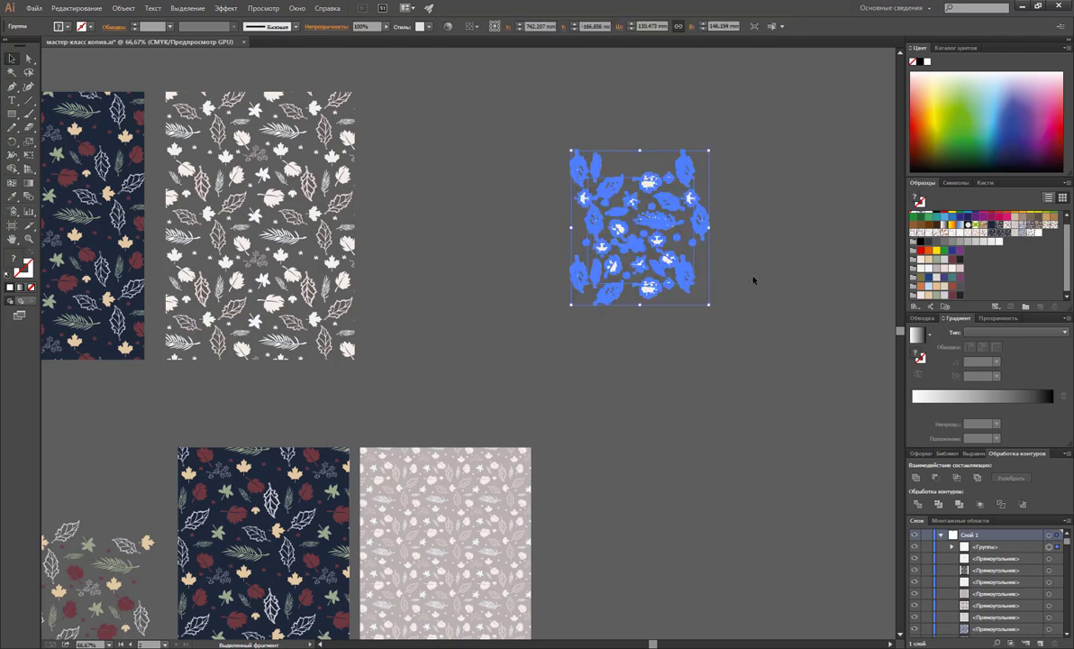
left_click(734, 275)
left_click(697, 262)
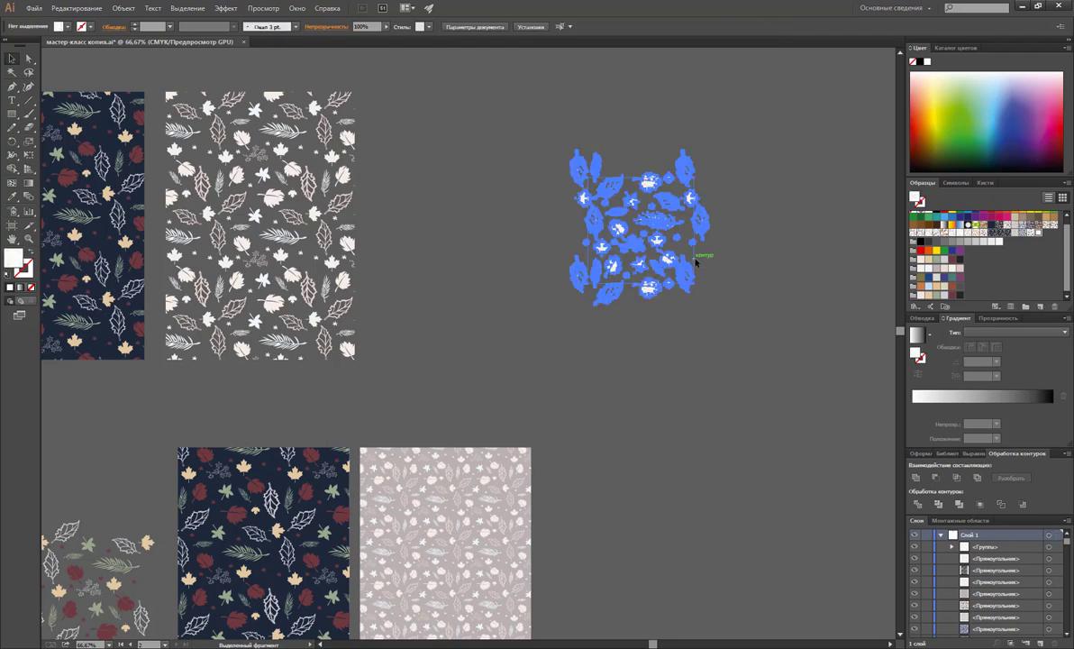
left_click(28, 238)
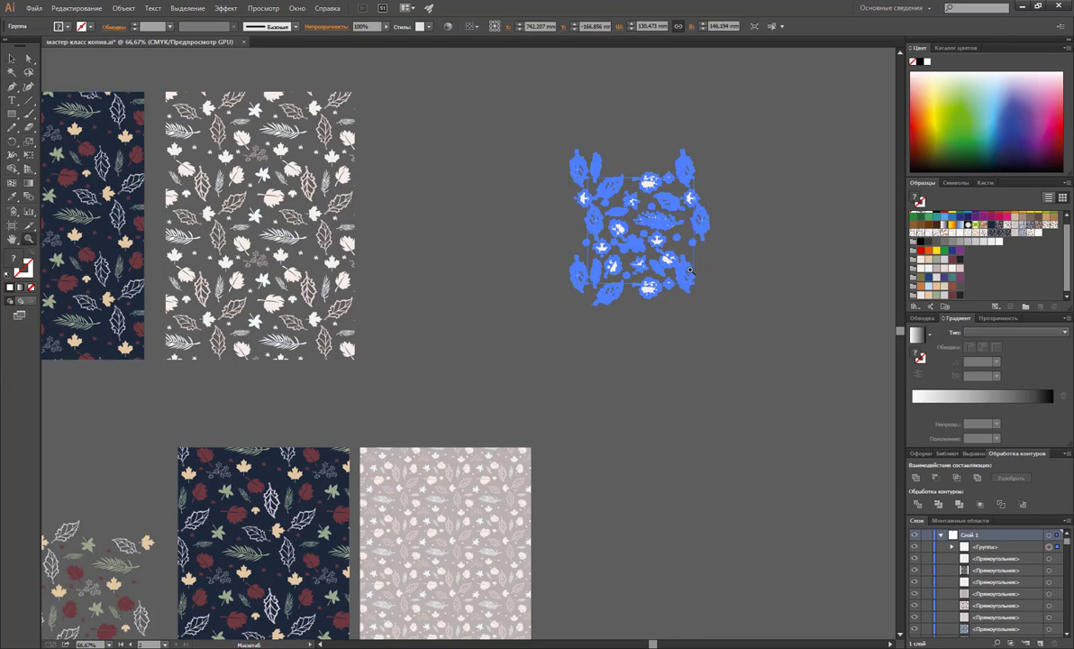
left_click(612, 245)
left_click(359, 288)
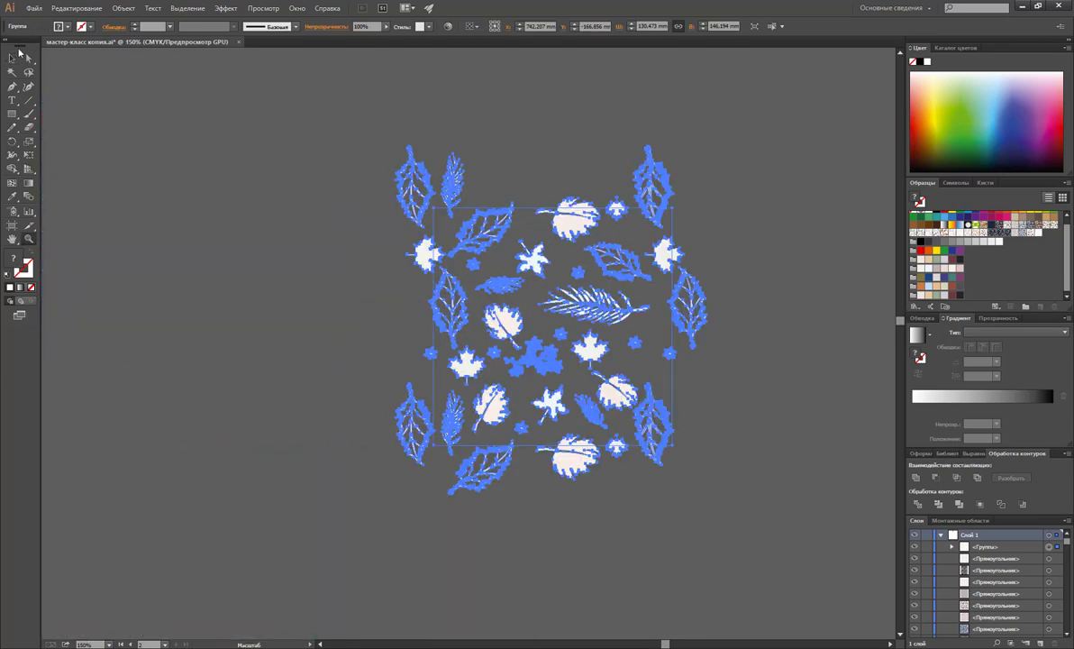
left_click(11, 58)
left_click(241, 138)
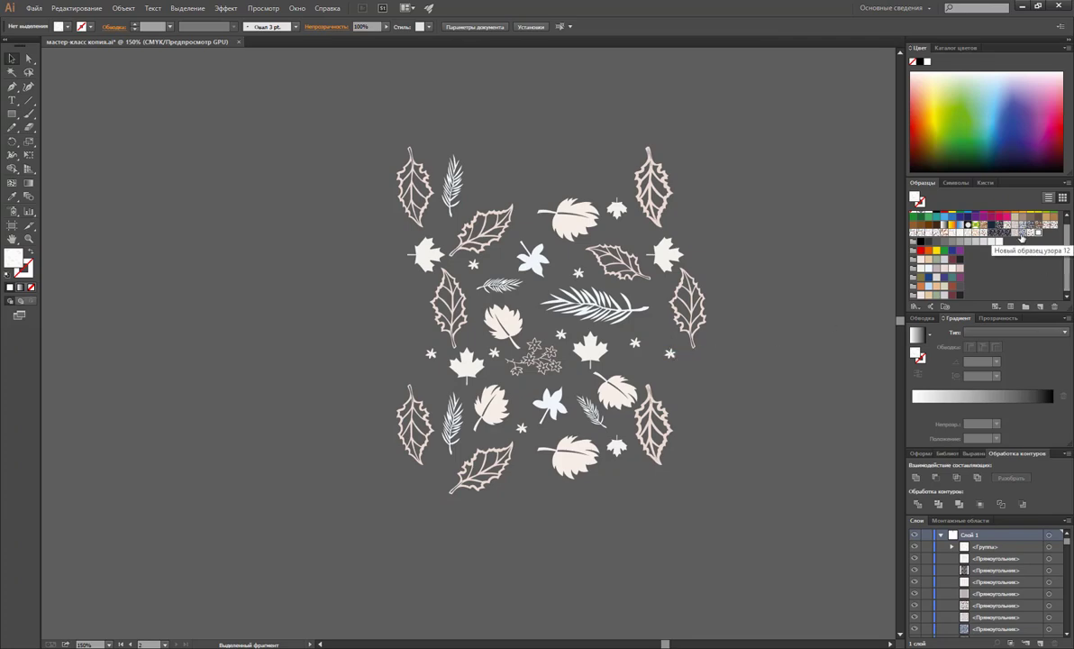
Place the source artwork of the "Новый образец узора 12" pattern swatch left of the pale tile for comparison.
left_click_drag(1025, 237, 229, 320)
key("ctrl+shift+a")
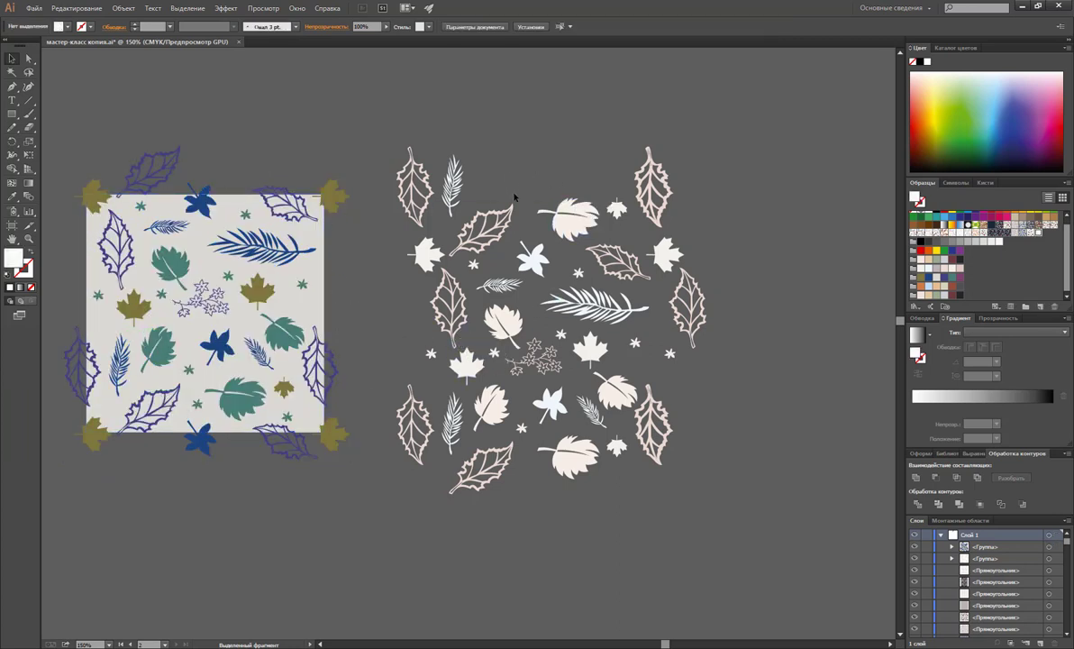
left_click(486, 220)
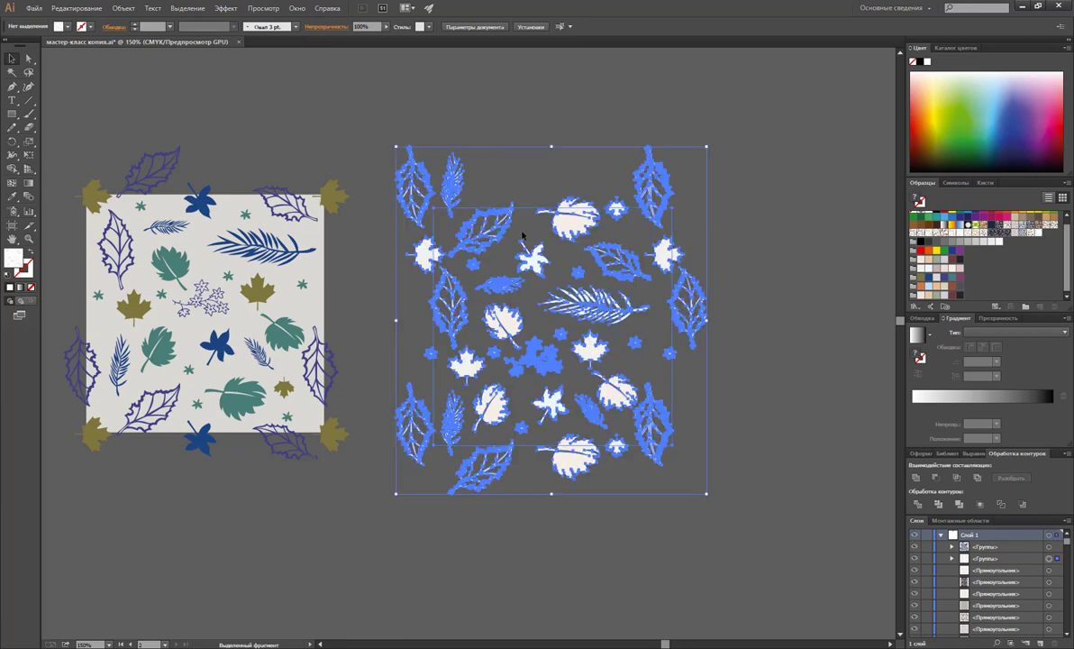
left_click(287, 298)
left_click(487, 276)
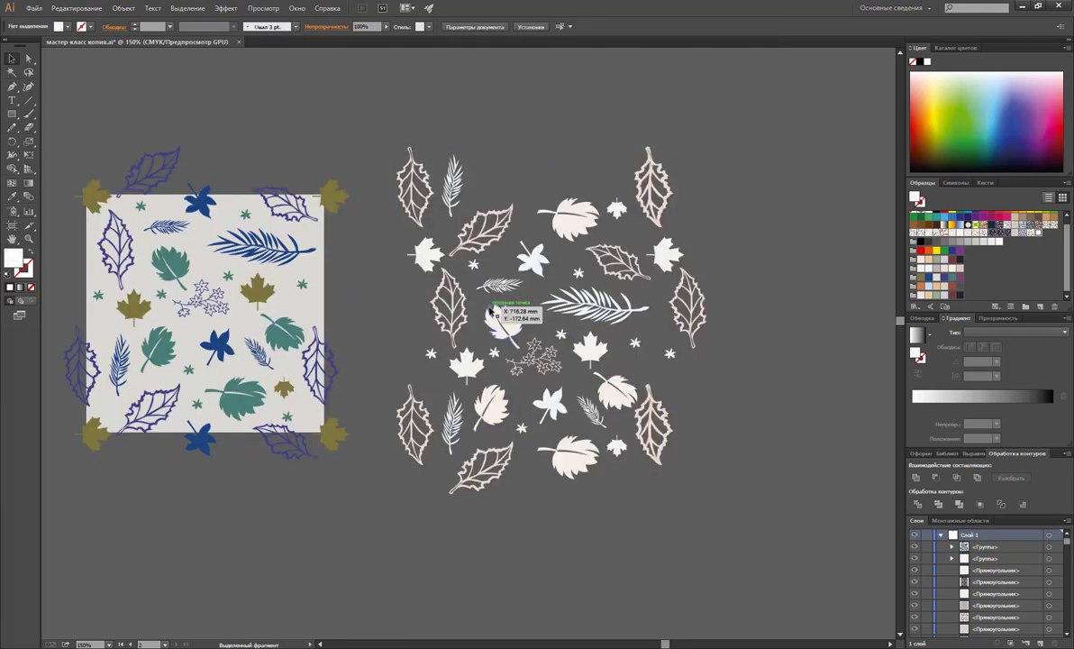
Ungroup the pale leaf pattern tile.
left_click(495, 328)
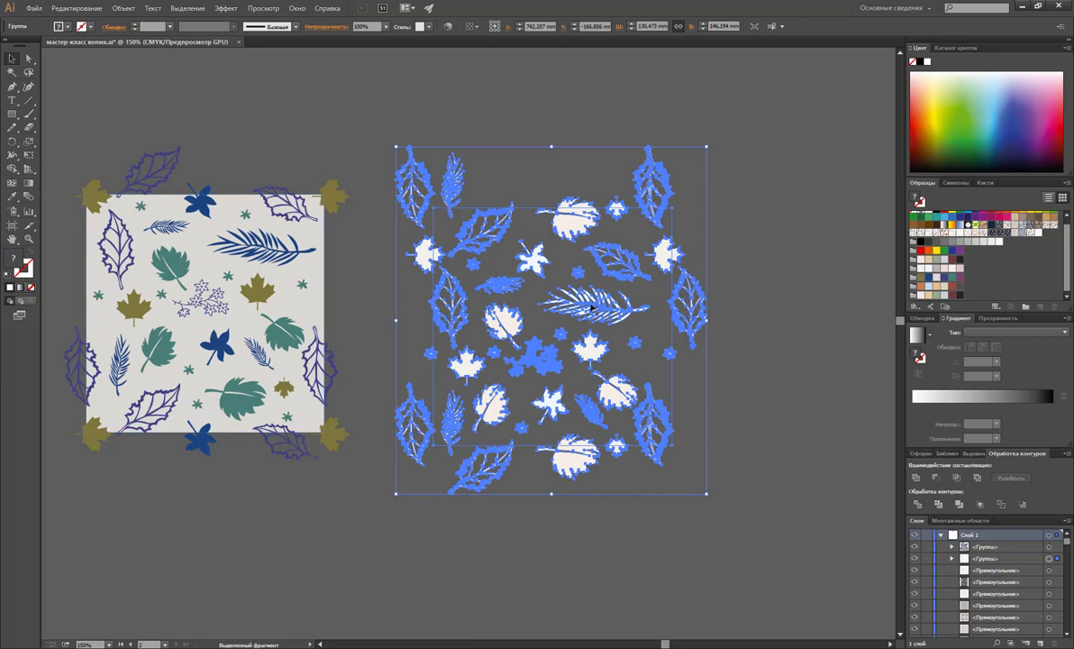
right_click(470, 297)
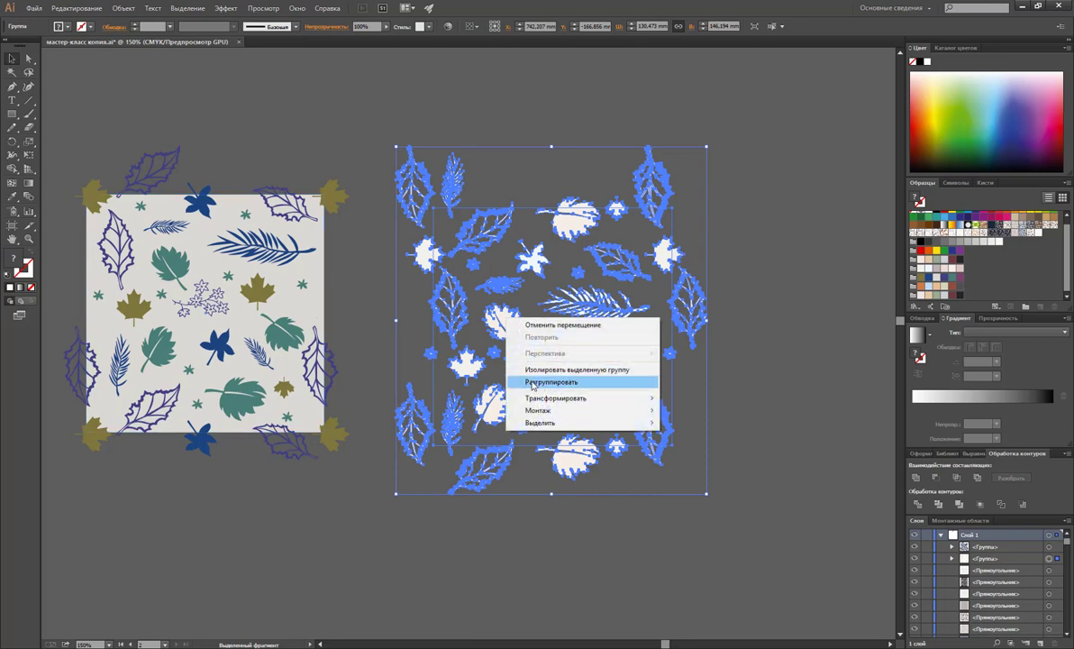
left_click(505, 359)
left_click(725, 347)
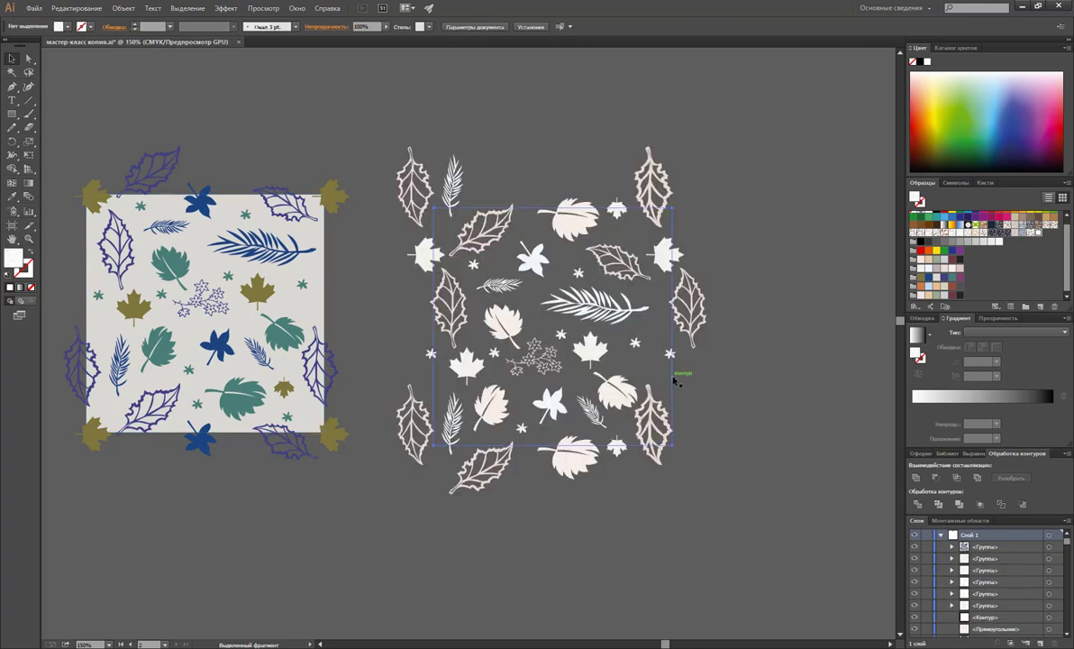
Copy the pale tile's unfilled square boundary path and paste the copy in front at the same position.
left_click(672, 371)
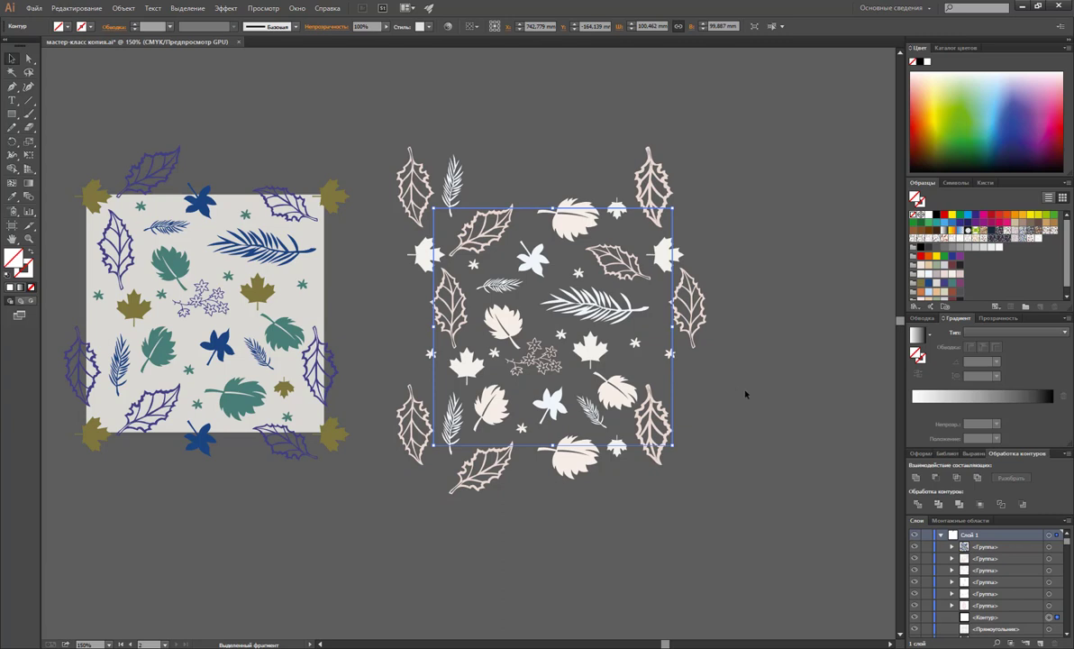
key("a")
key("v")
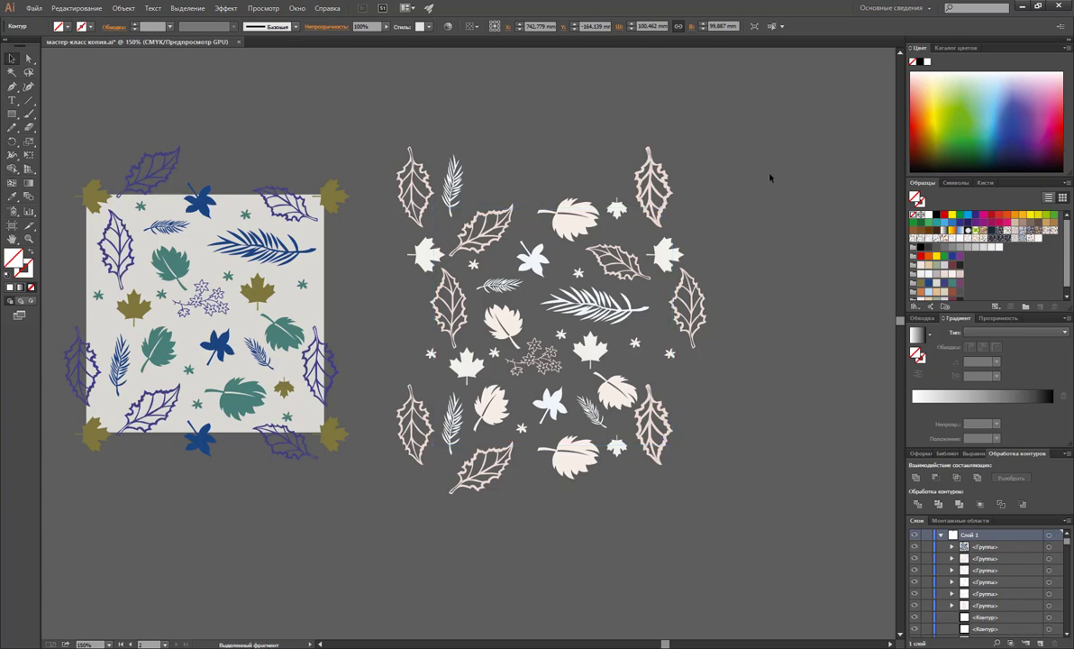
Try to create a clipping mask from all the pale tile artwork, and undo it.
left_click_drag(780, 137, 523, 378)
left_click_drag(404, 566, 462, 451)
right_click(542, 371)
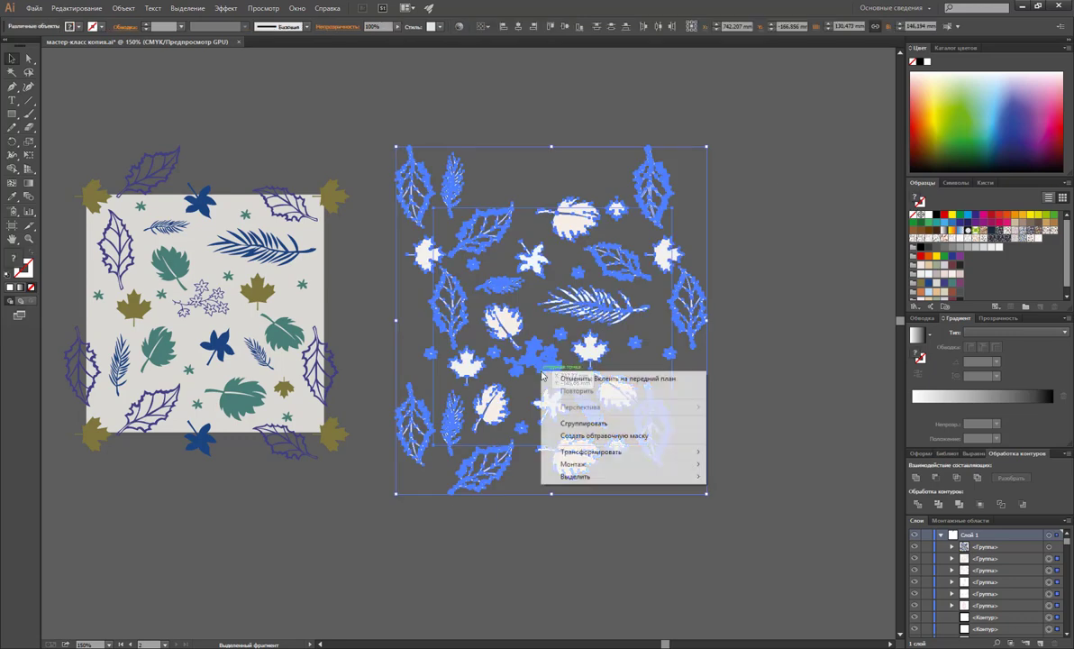
left_click(591, 436)
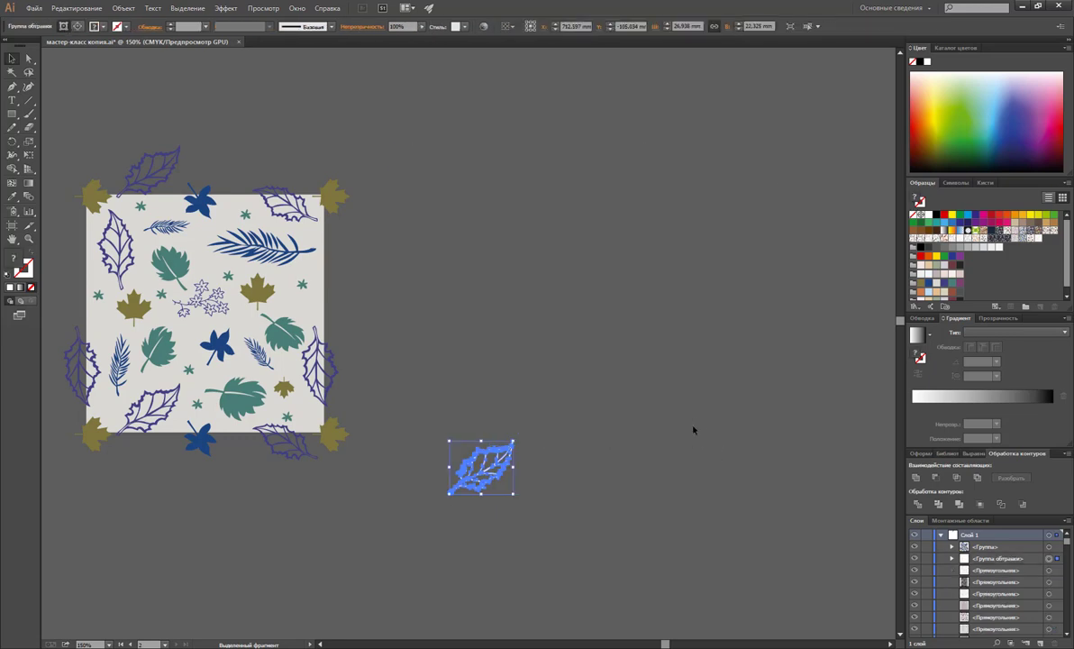
key("ctrl+z")
left_click(693, 402)
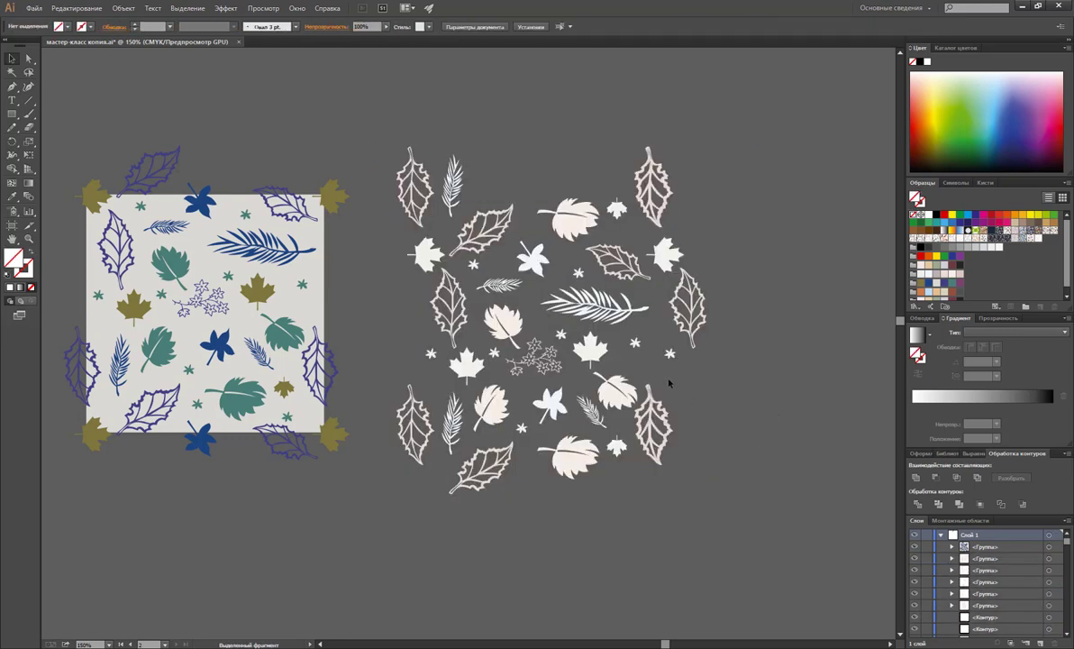
Bring the pale tile's unfilled square boundary path to the front of the stacking order.
right_click(672, 380)
mouse_move(702, 539)
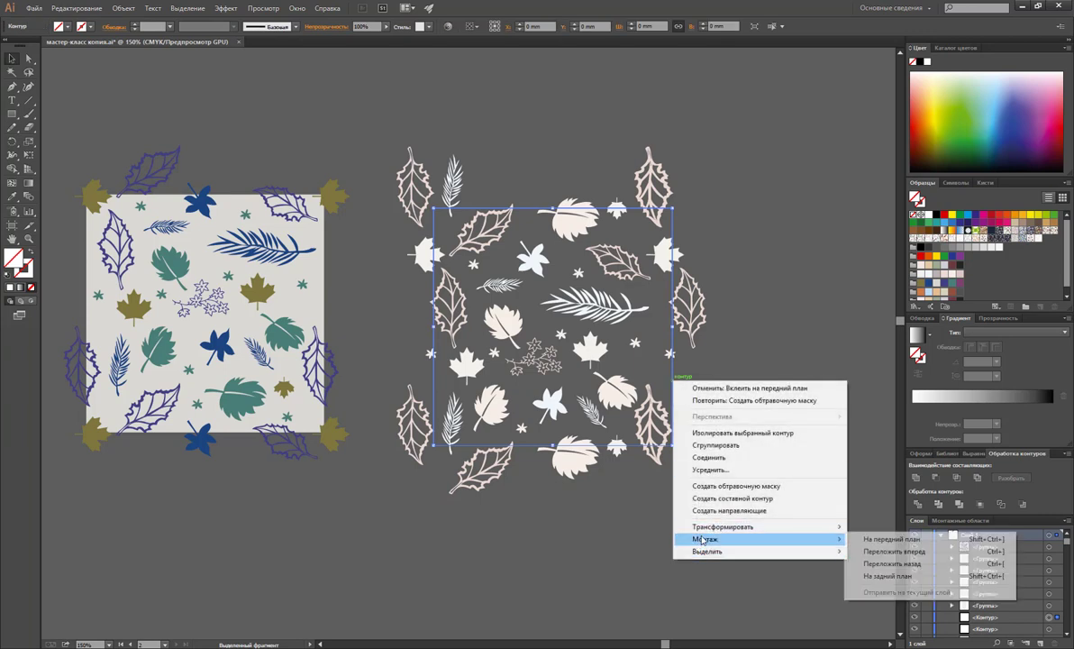
left_click(892, 539)
left_click(761, 389)
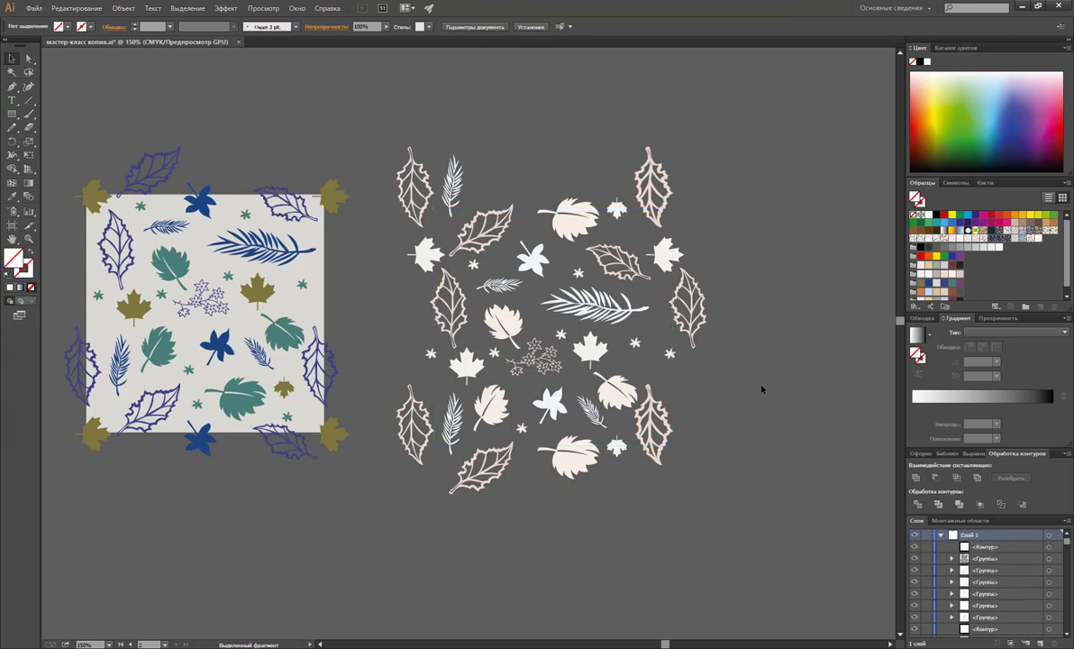
Create a clipping mask that trims all the pale leaf artwork to the square boundary path.
left_click_drag(762, 118, 372, 521)
right_click(569, 355)
left_click(619, 420)
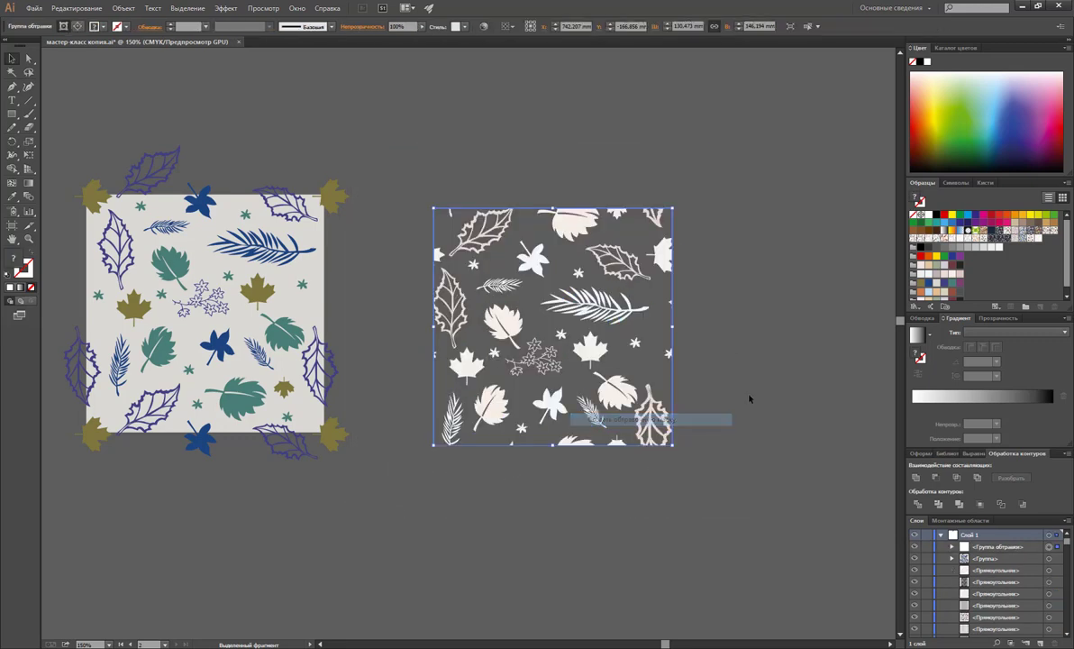
left_click(749, 398)
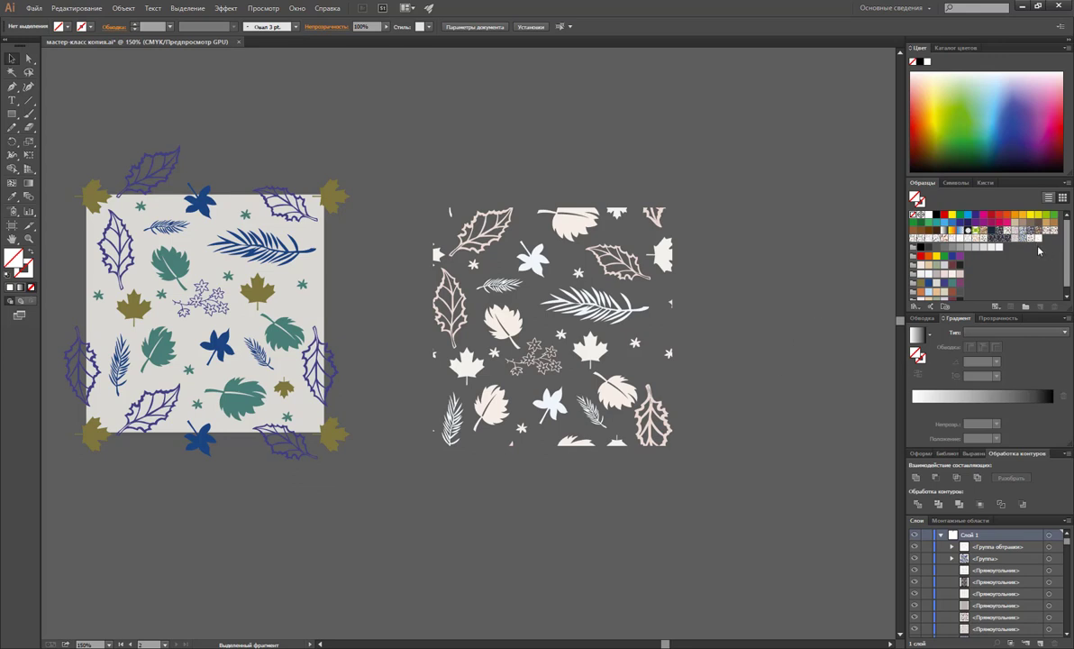
scroll(601, 211, "up", 3)
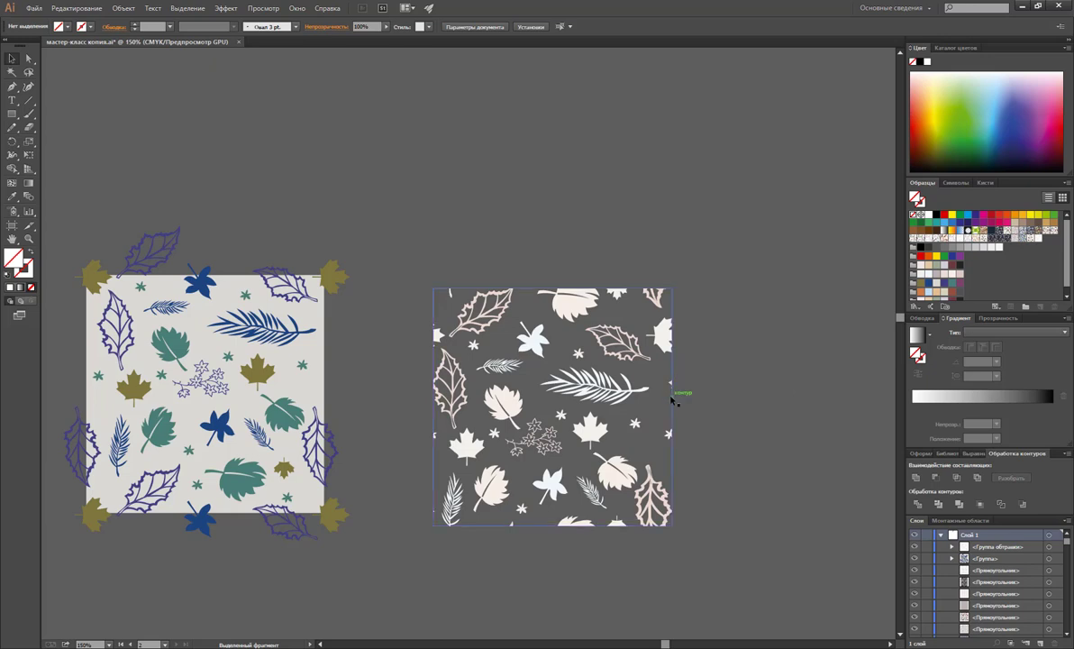
Add an artboard around the clipped pale tile and fit its four edges to the tile, about 100 by 100 mm.
left_click(11, 223)
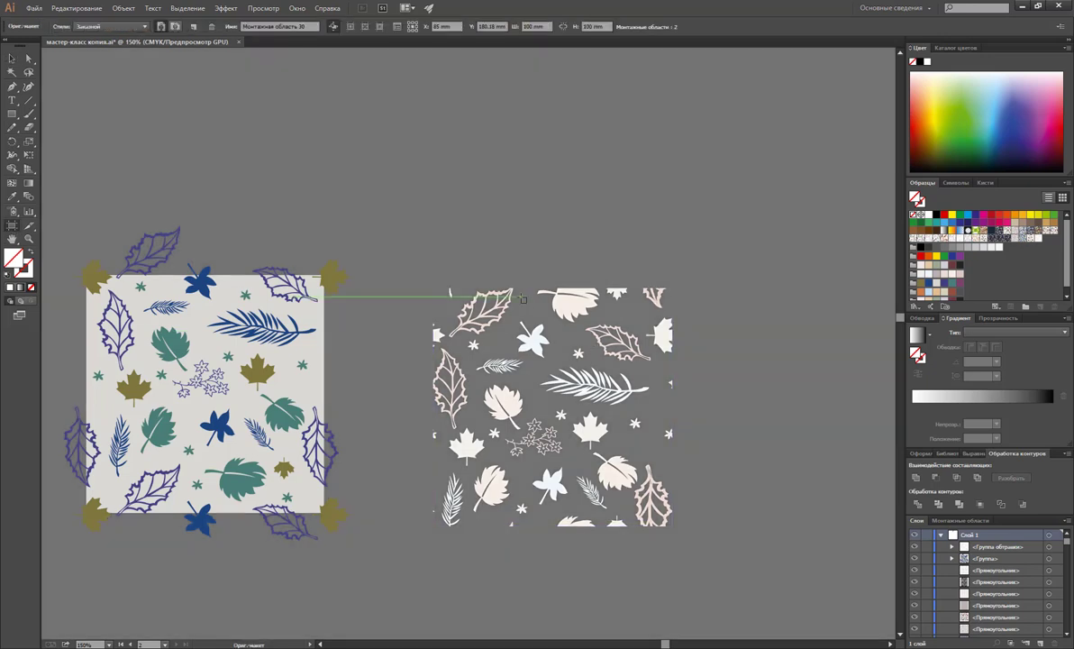
left_click(550, 298)
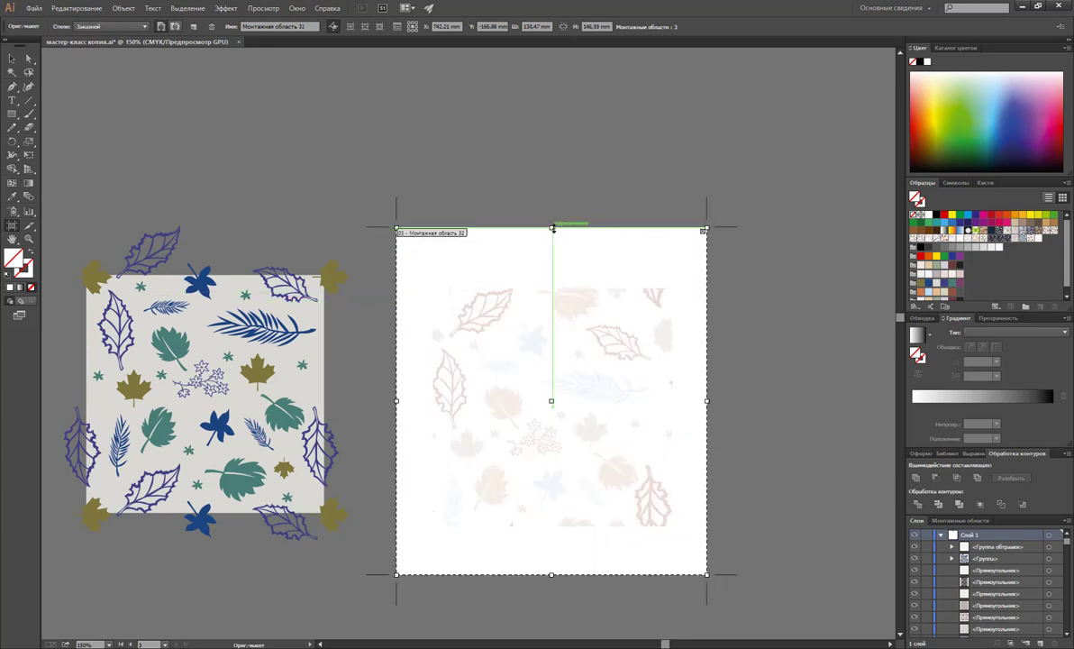
left_click_drag(552, 227, 553, 290)
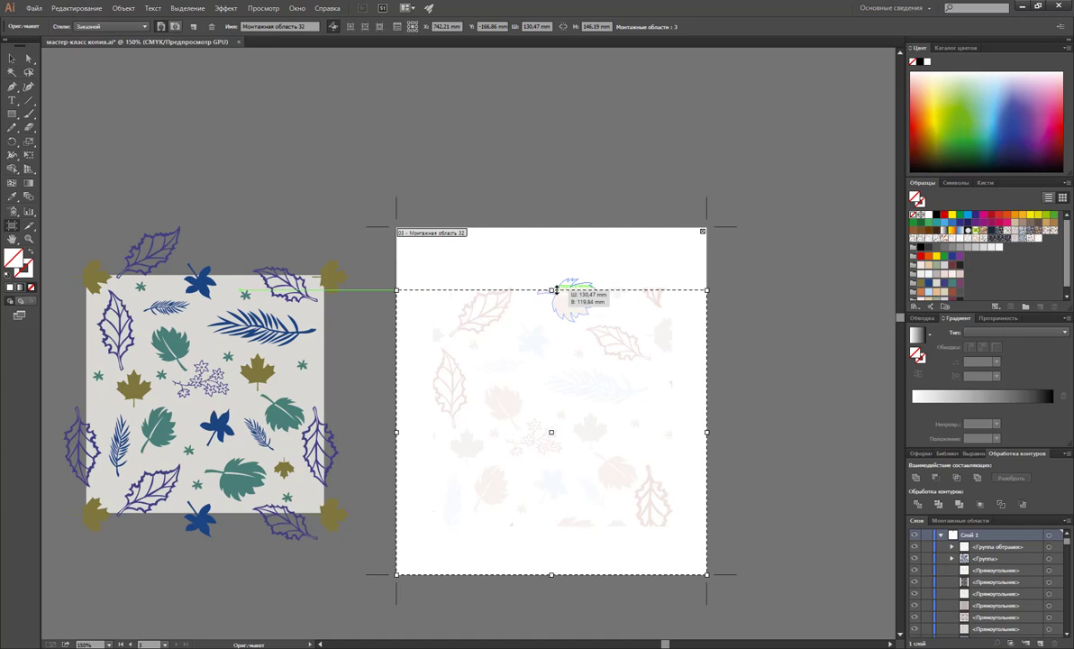
left_click_drag(552, 574, 565, 525)
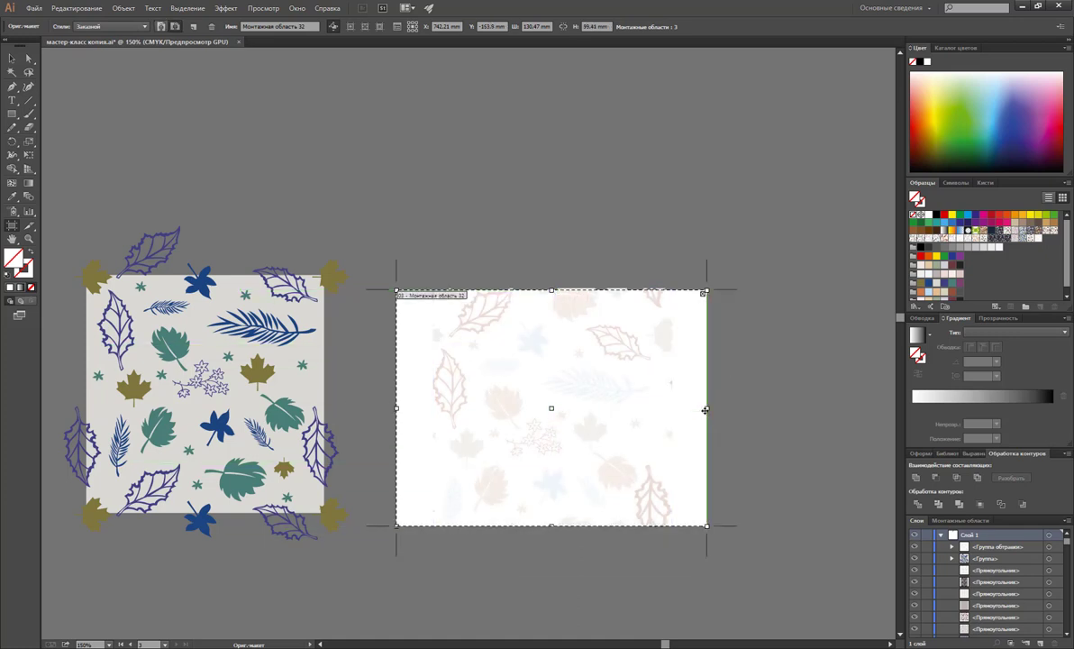
left_click_drag(705, 410, 672, 416)
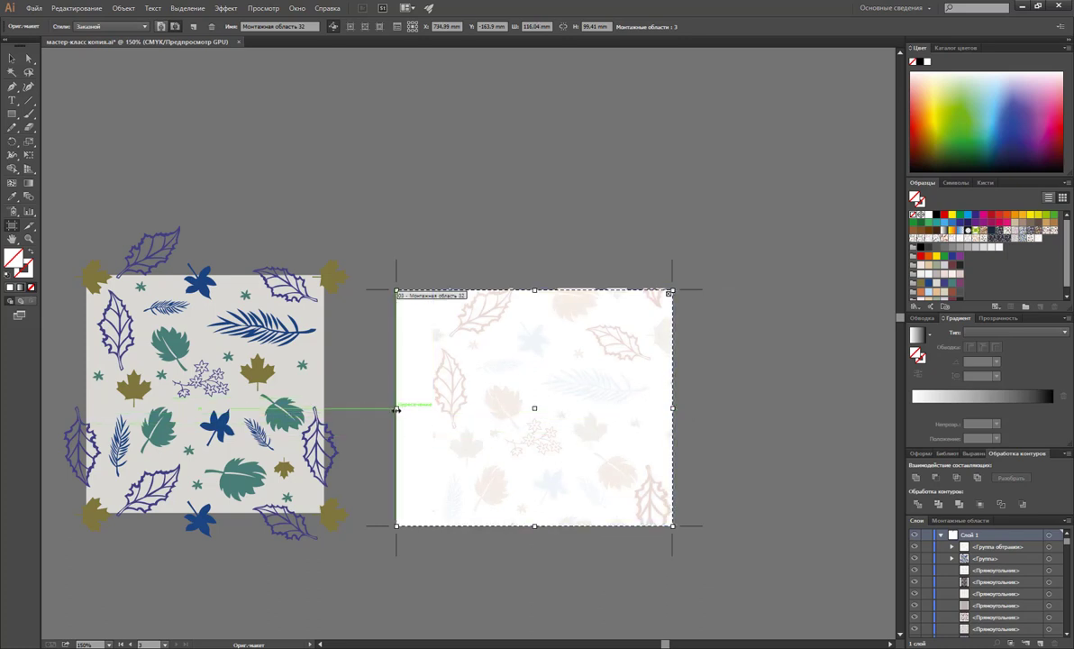
left_click_drag(397, 408, 436, 414)
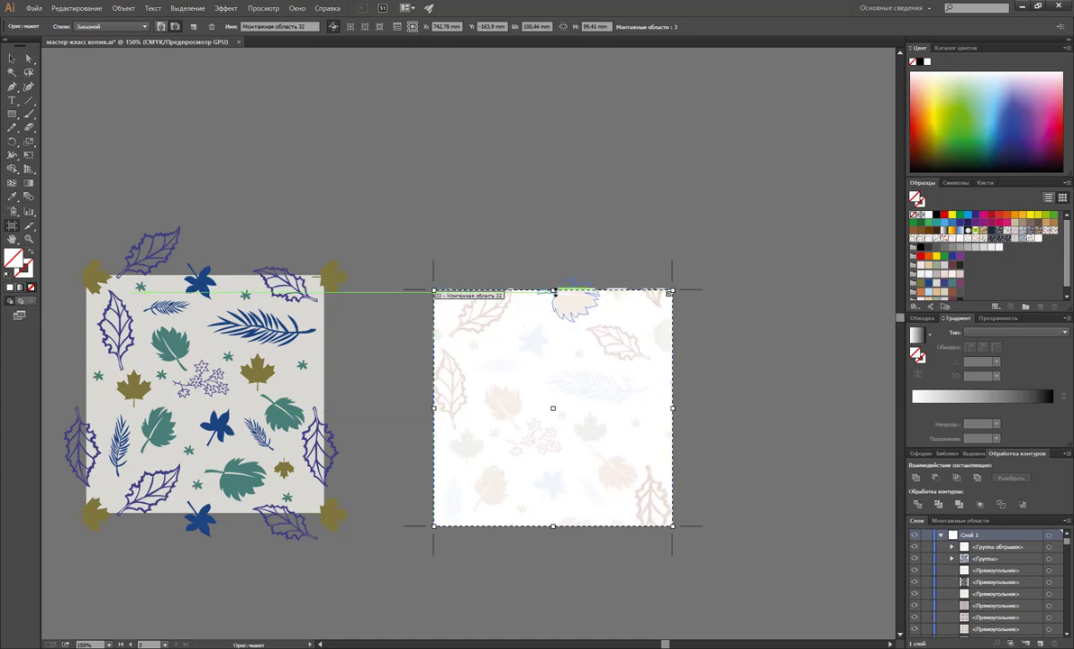
left_click_drag(553, 290, 553, 289)
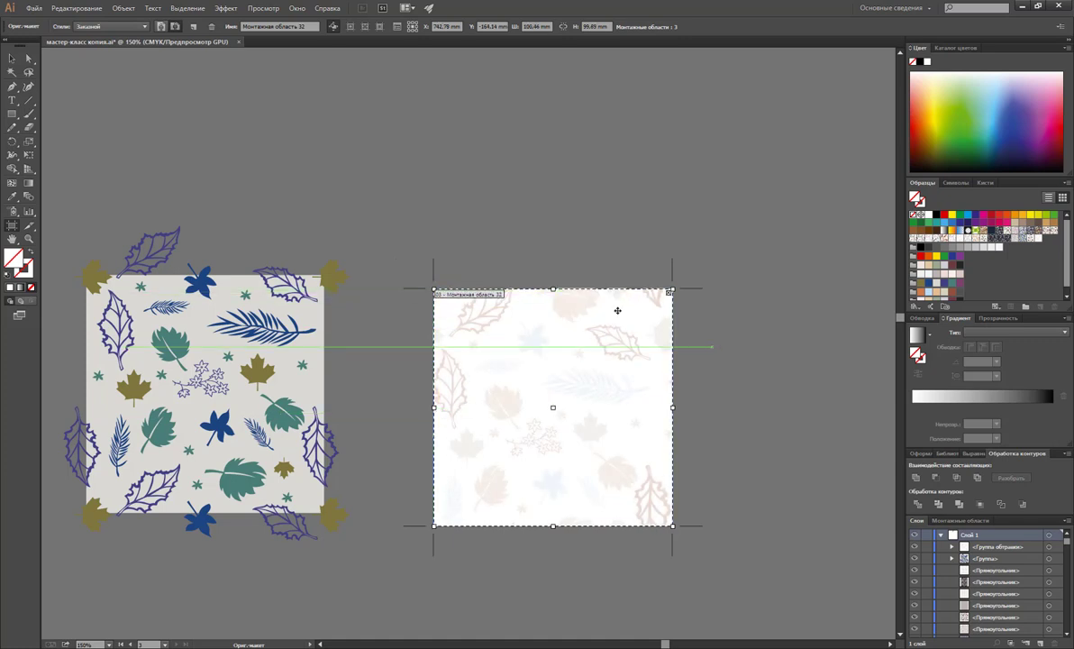
left_click_drag(553, 289, 558, 287)
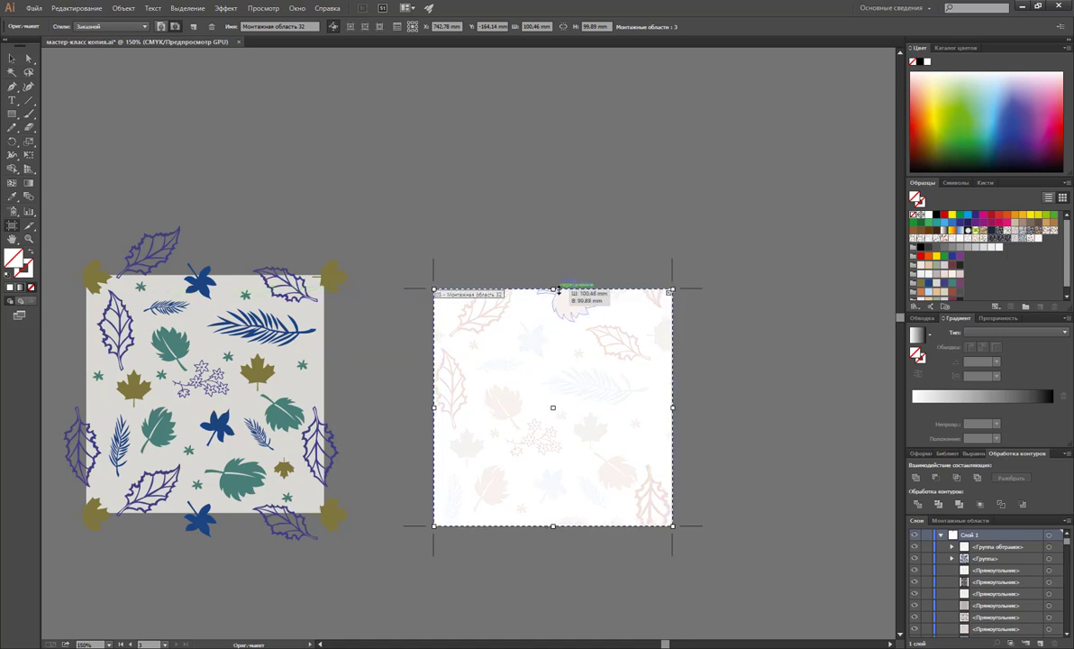
left_click(12, 57)
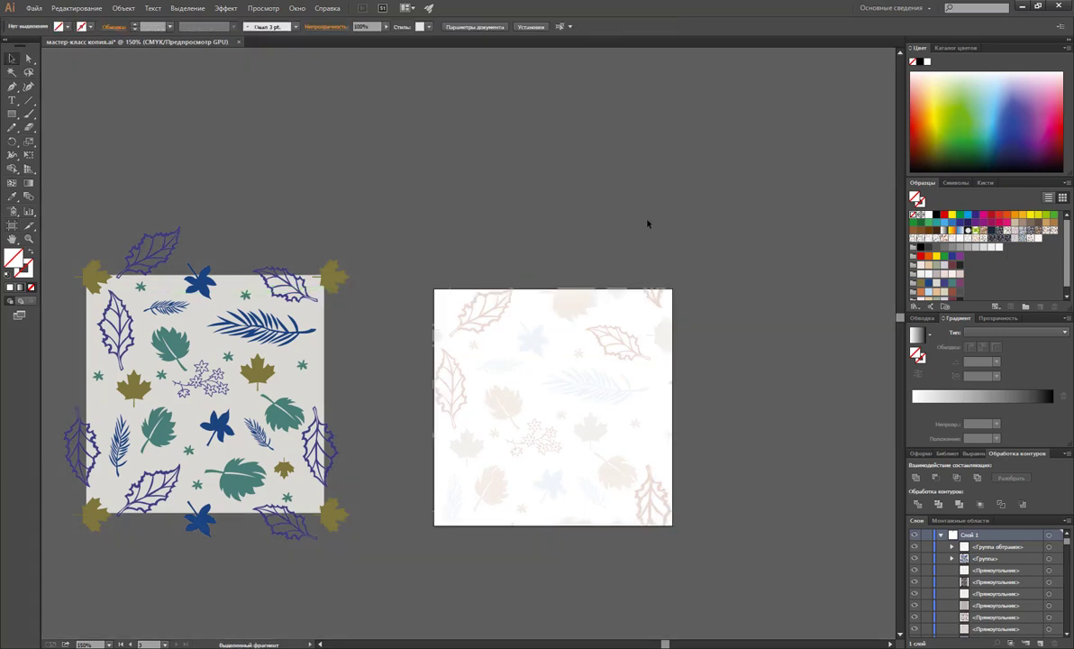
Add the clipped pale leaf tile to the swatches as a new pattern swatch.
left_click(29, 239)
left_click(604, 396)
left_click(297, 302)
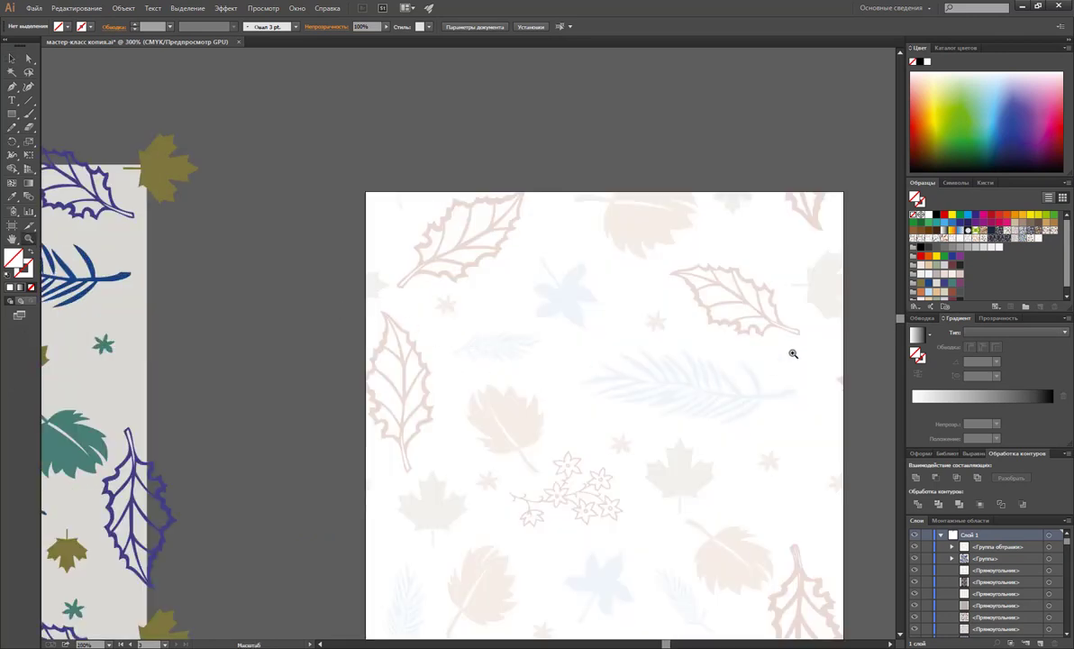
scroll(793, 353, "down", 1)
scroll(794, 351, "down", 1)
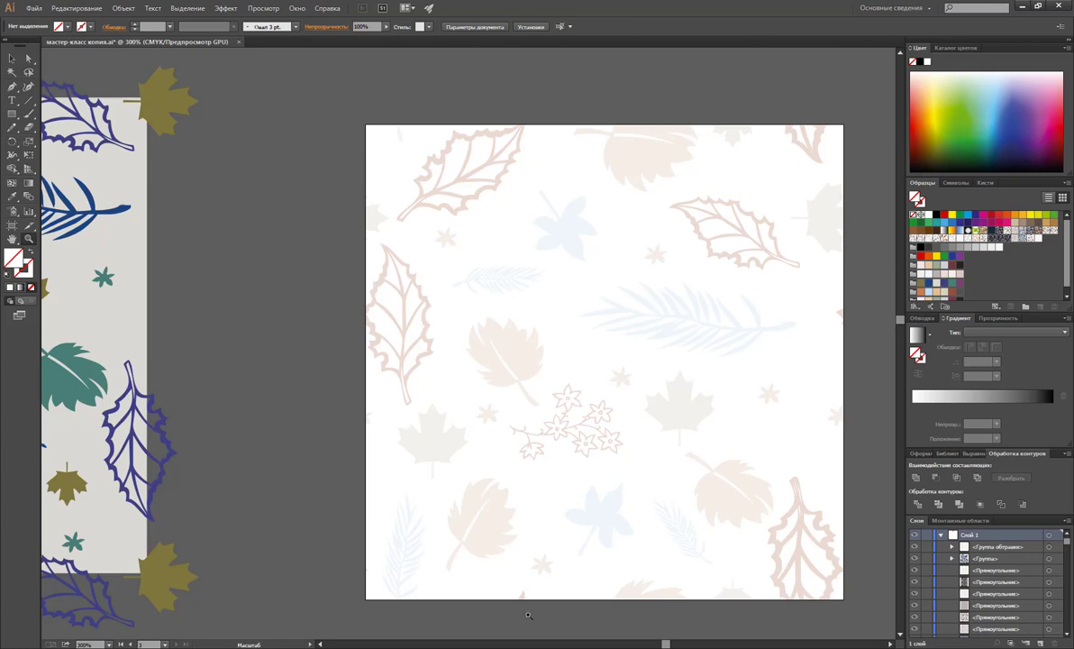
left_click(11, 57)
left_click(596, 299)
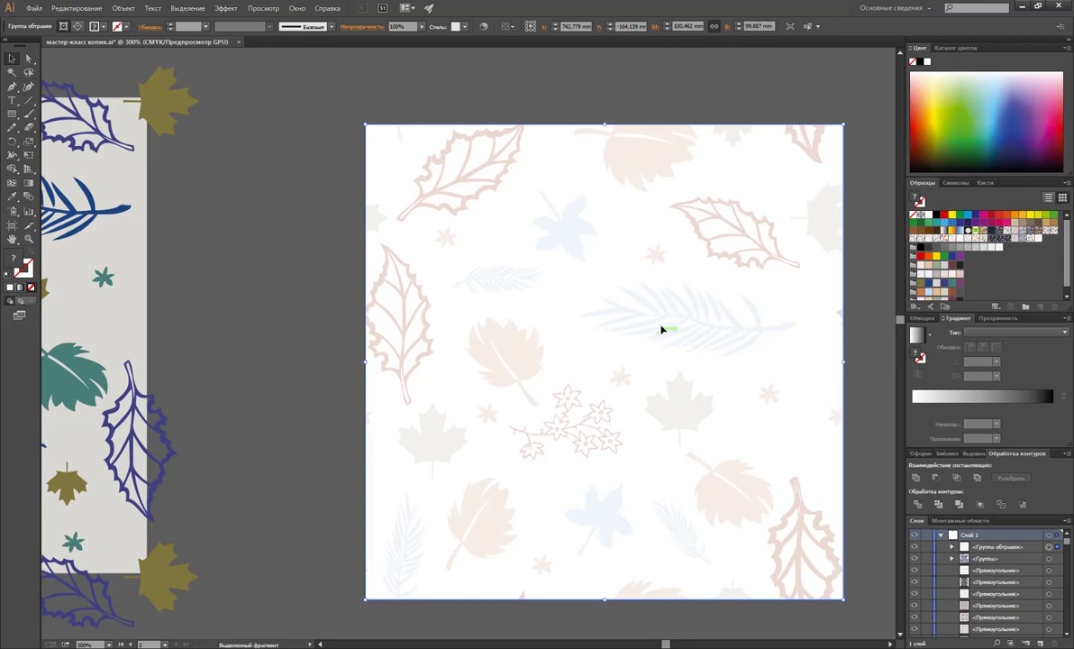
left_click_drag(664, 331, 956, 337)
left_click(853, 257)
Draw a rectangle about 76 by 128 mm on the empty canvas beside the pale tile and fill it with the new pale leaf pattern.
left_click(688, 335, "alt")
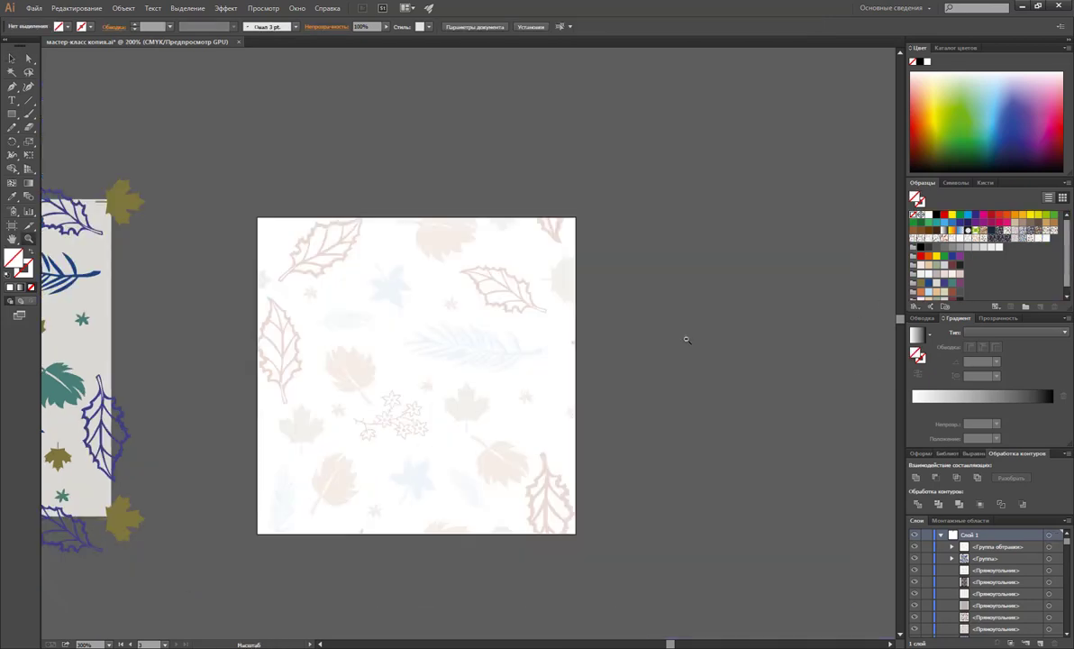
left_click(620, 326, "alt")
left_click(12, 113)
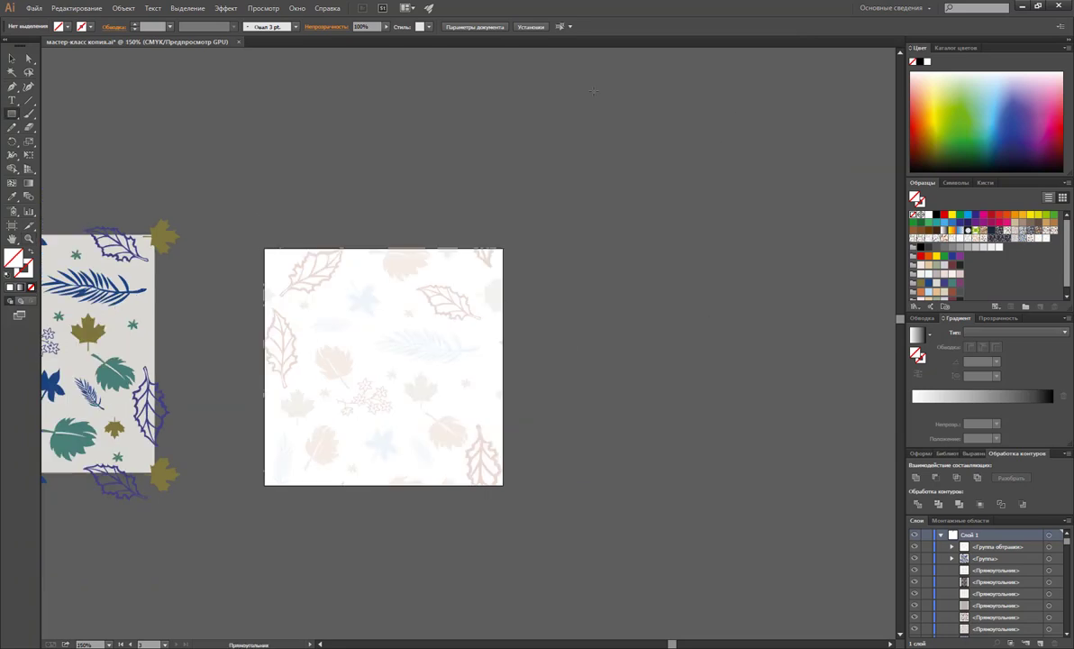
left_click_drag(588, 101, 768, 405)
left_click(974, 221)
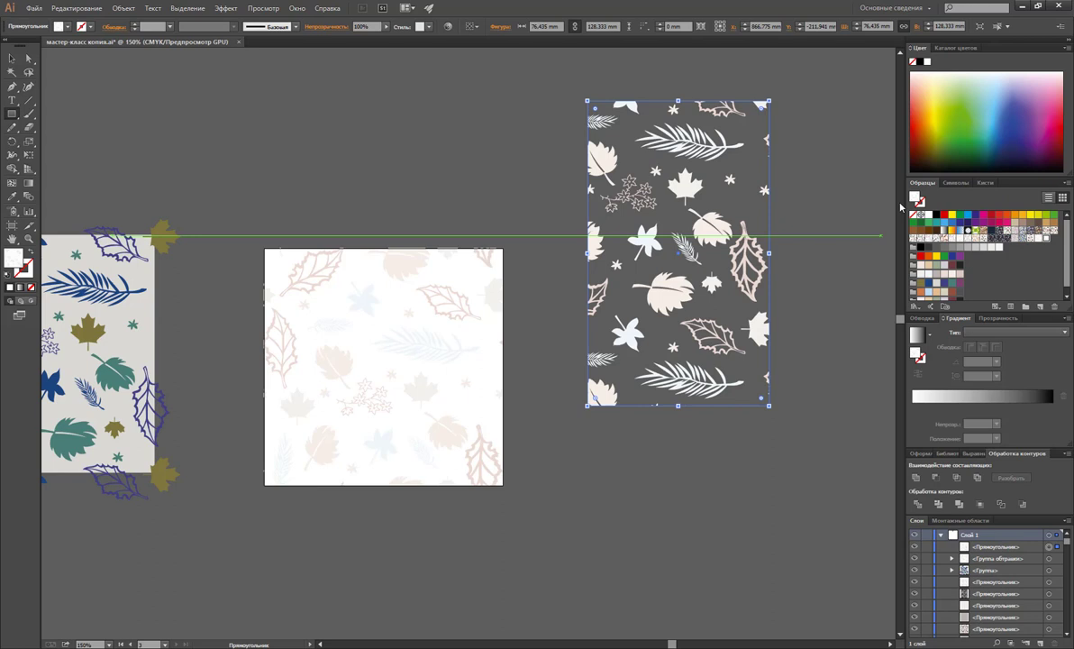
left_click(11, 58)
left_click(654, 407)
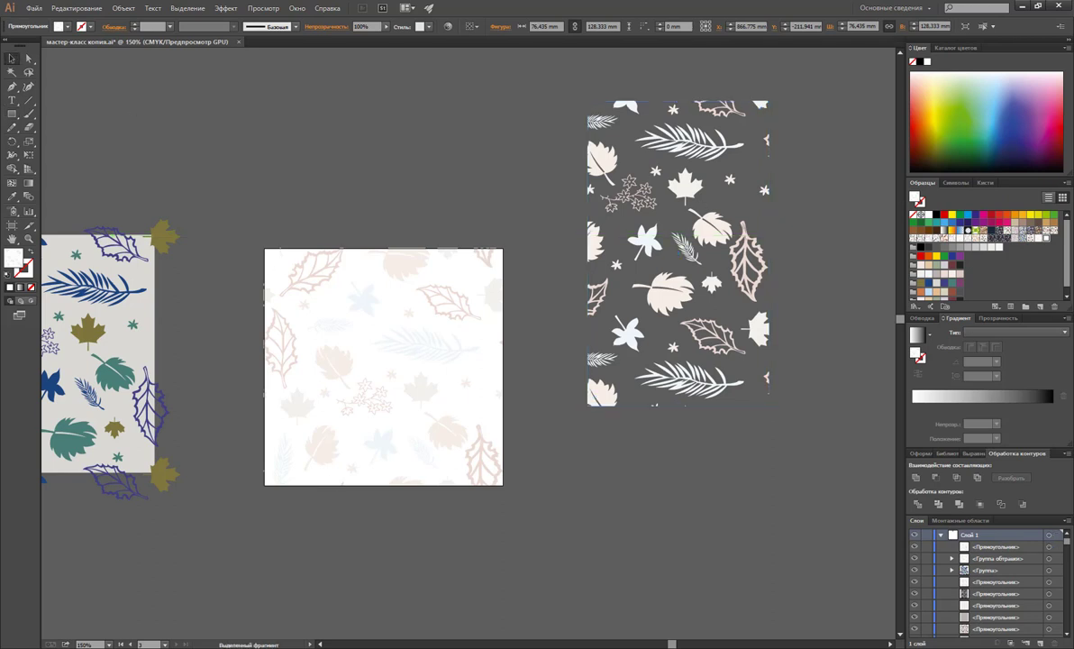
Ungroup the coloured leaf tile artwork.
left_click(319, 644)
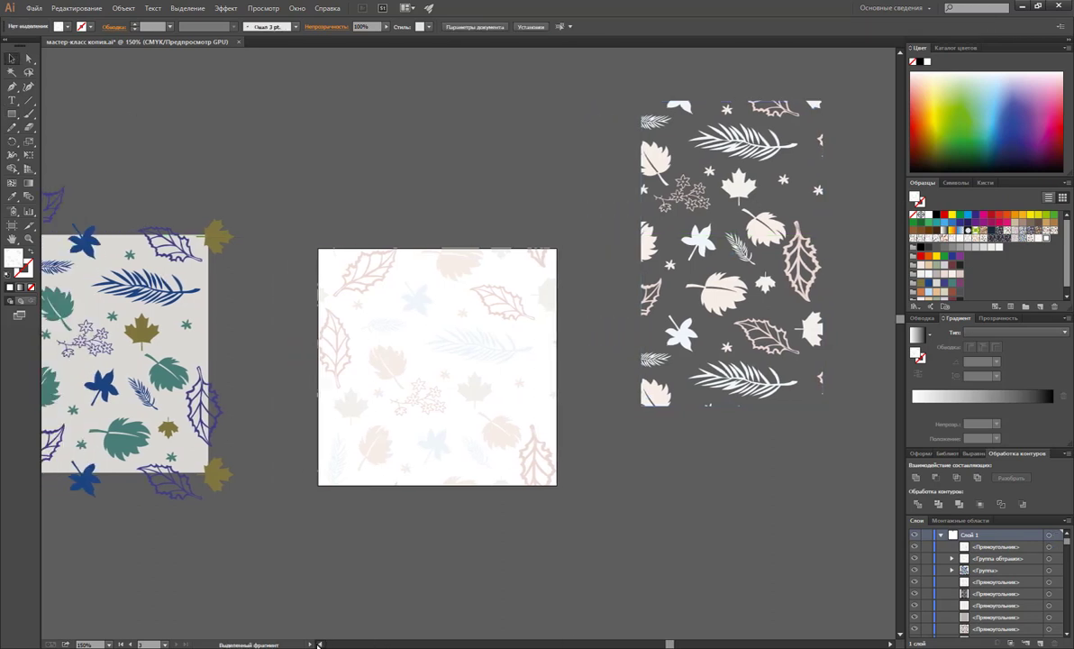
scroll(319, 645, "left", 5)
left_click(393, 312)
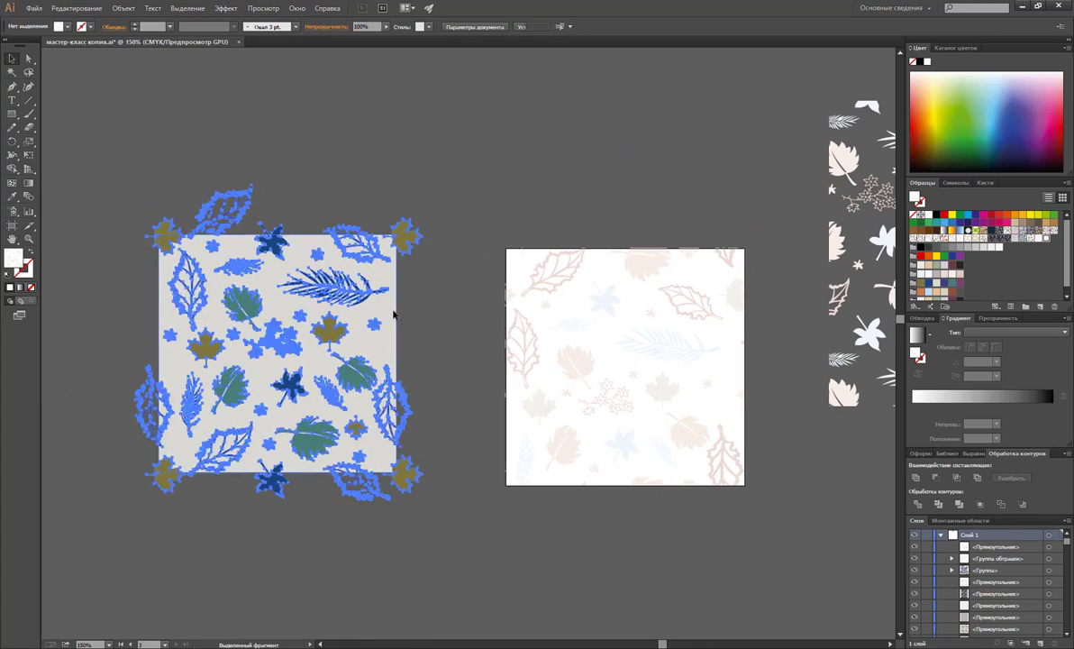
left_click(394, 313)
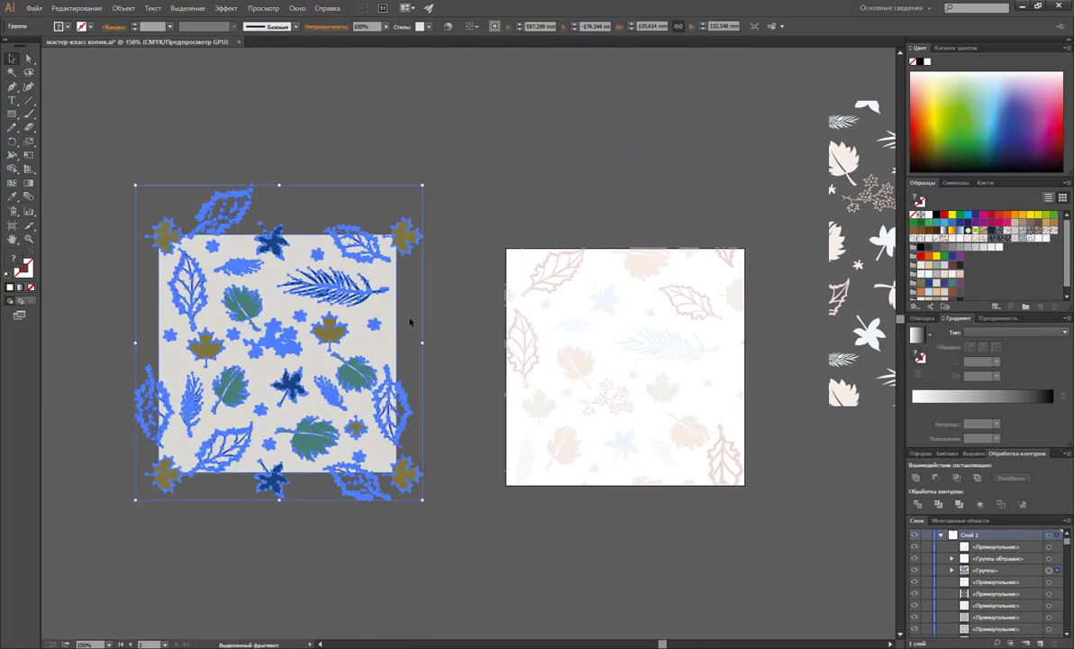
right_click(347, 270)
left_click(388, 329)
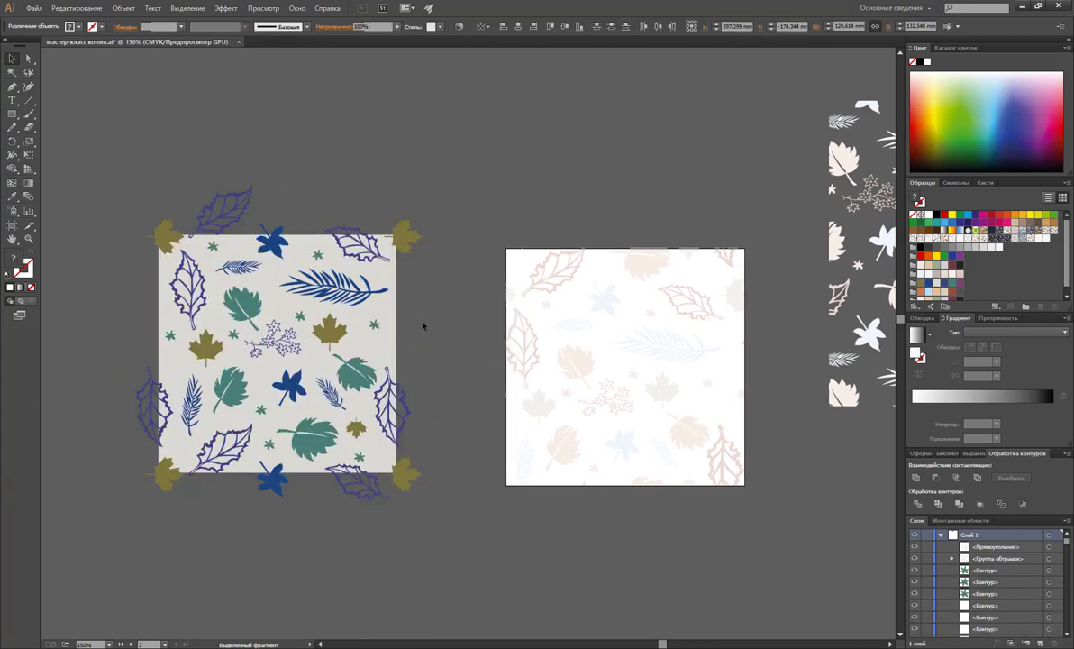
Bring the coloured tile's unfilled 100 mm square boundary path to the front of the stacking order.
left_click(387, 318)
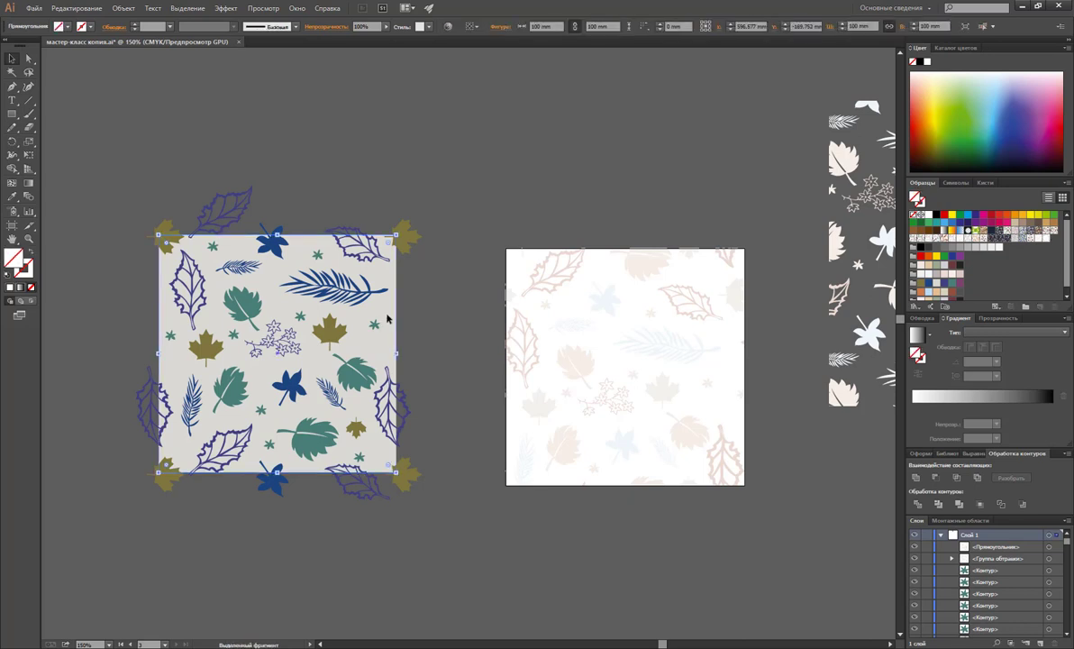
right_click(151, 301)
mouse_move(326, 479)
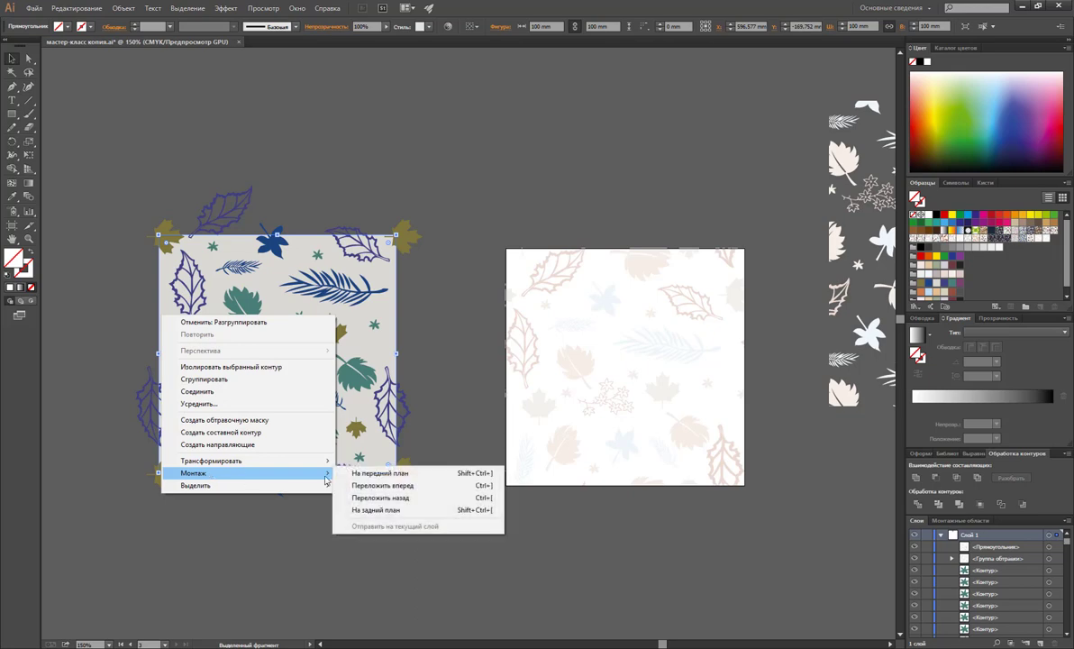
left_click(379, 472)
Create a clipping mask that trims all the coloured leaf artwork to its square boundary path.
left_click_drag(457, 205, 152, 497)
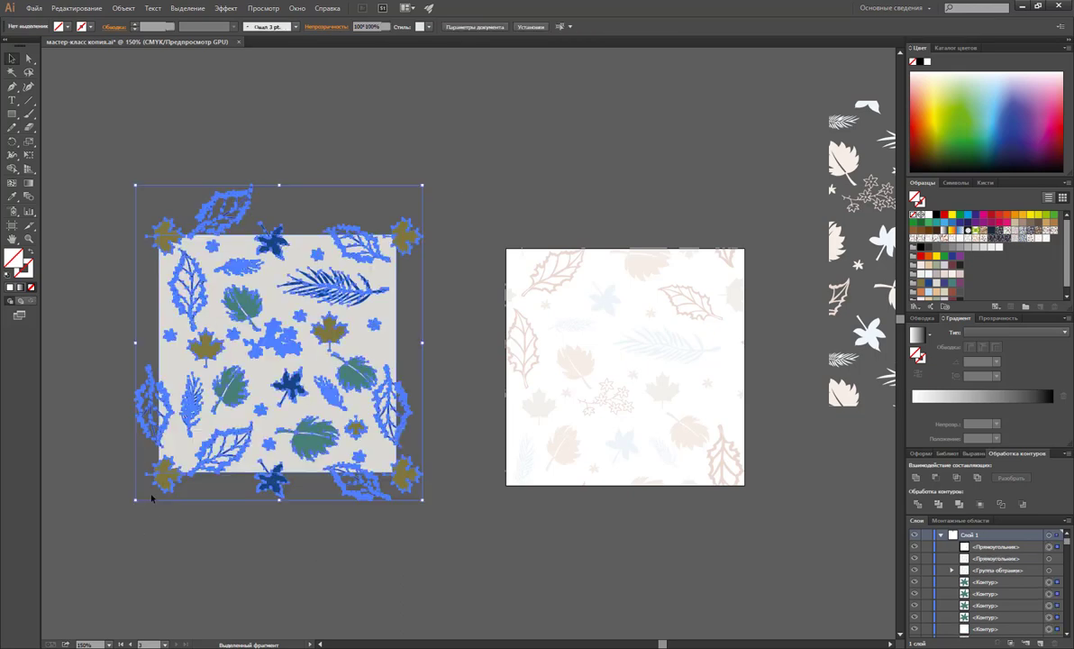
right_click(282, 300)
left_click(324, 370)
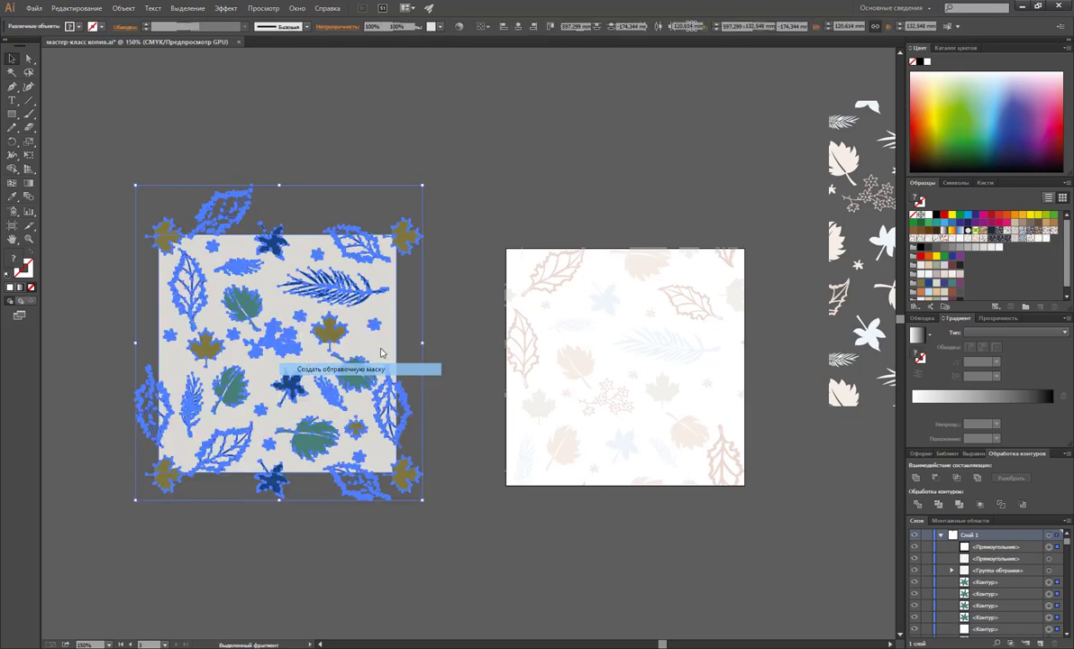
left_click(451, 312)
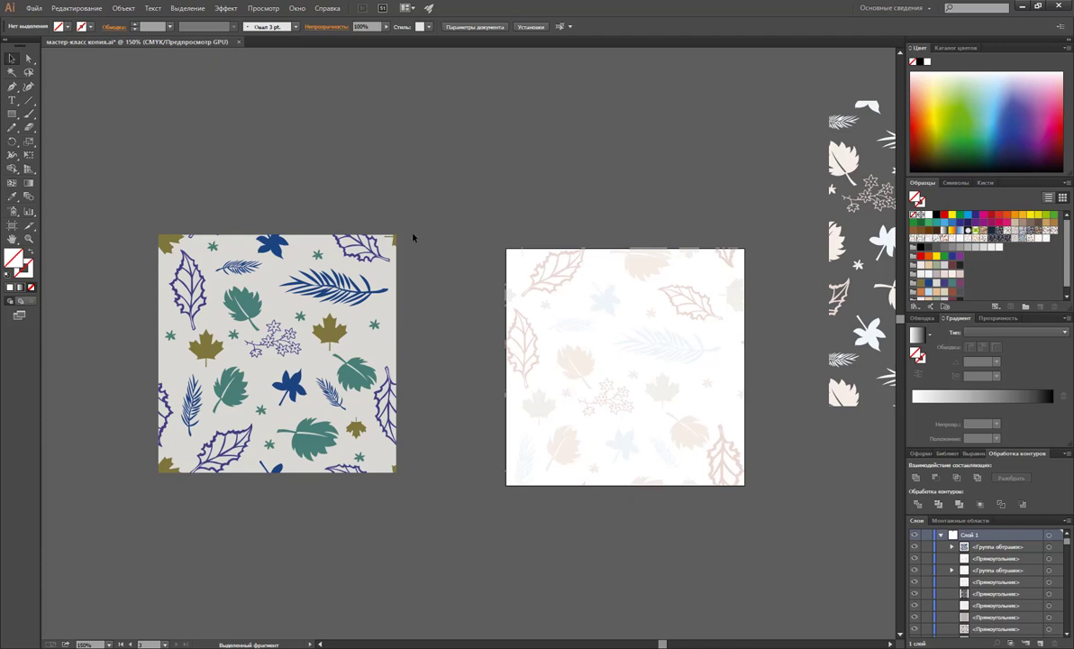
Create a colour group from the clipped coloured tile, based on the selected artwork with swatches for tints included.
left_click_drag(413, 235, 162, 521)
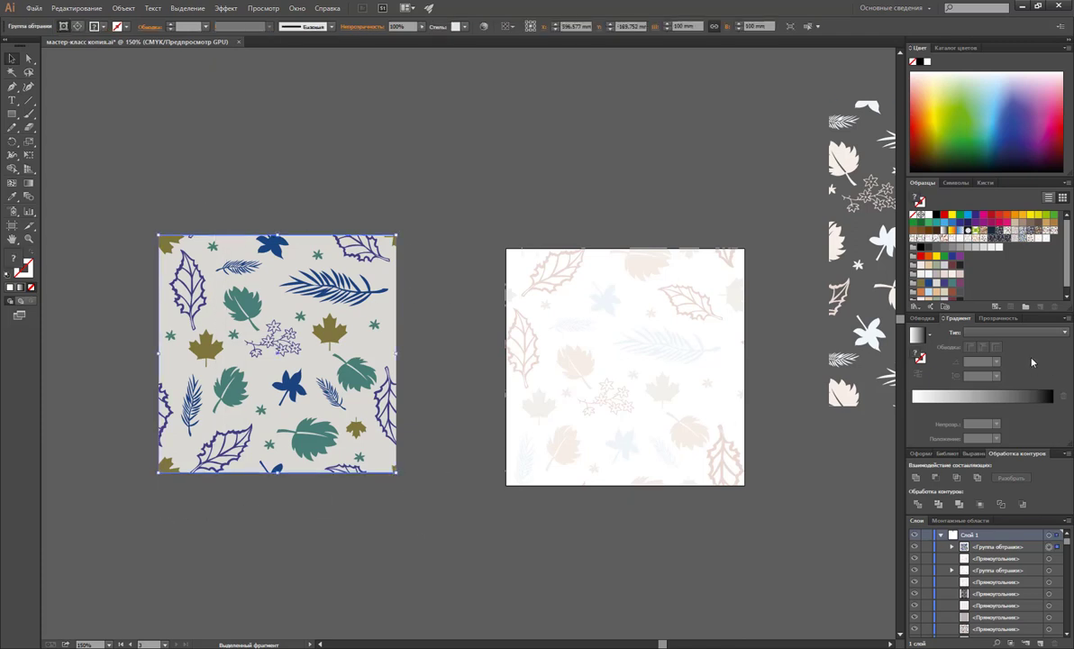
left_click(1024, 307)
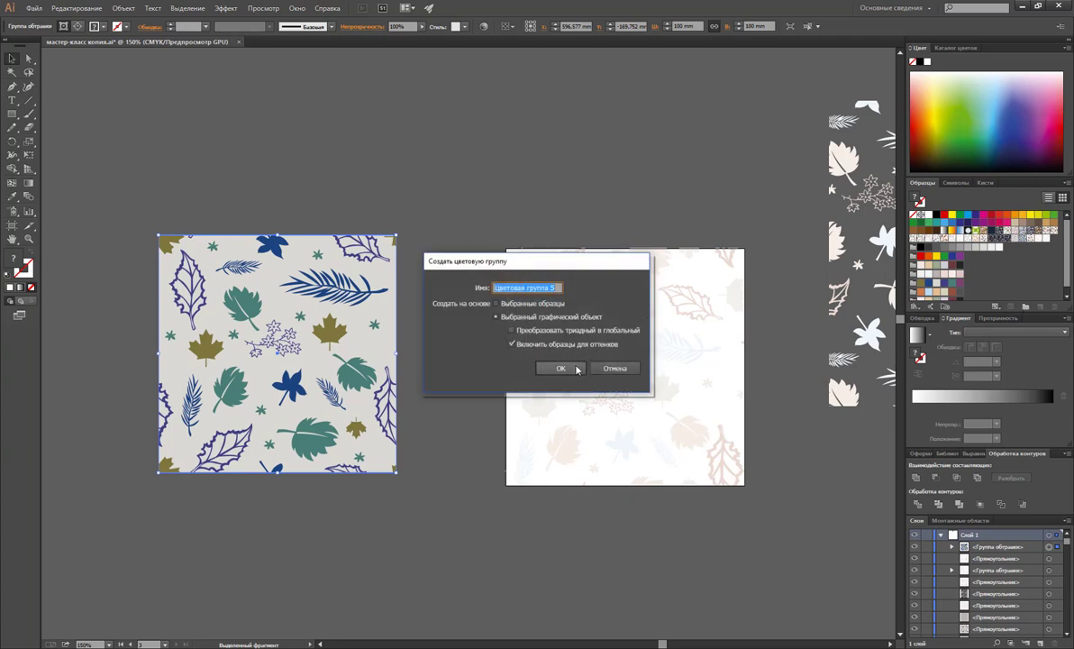
left_click(563, 368)
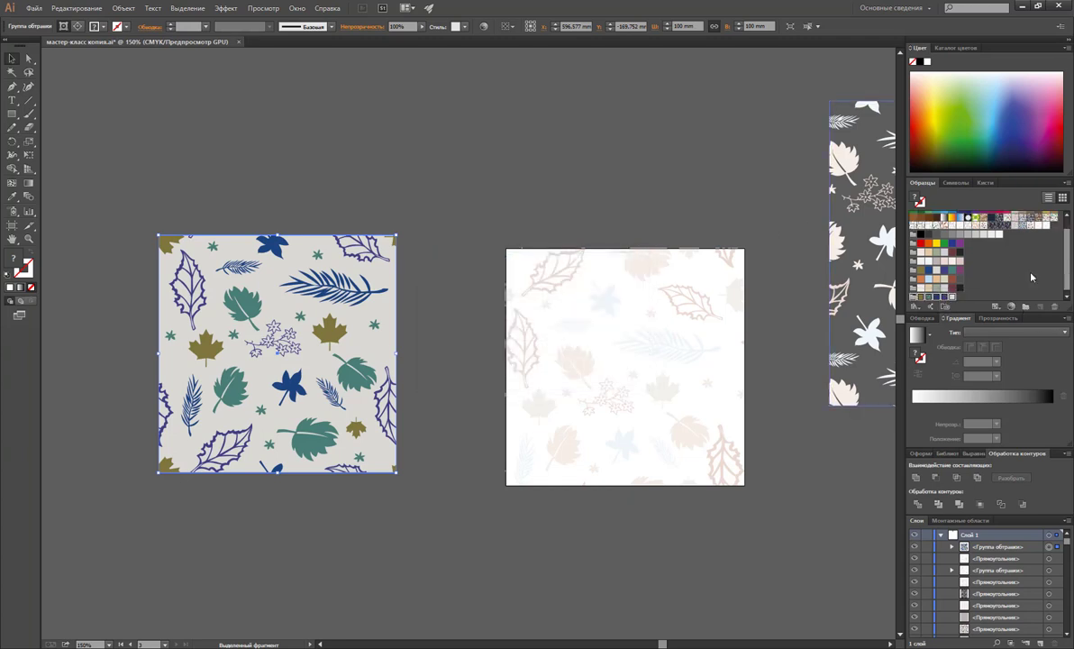
Draw a rectangle about 20 by 9 mm beside the coloured tile and fill it with the new colour group's olive swatch.
left_click(11, 113)
left_click_drag(414, 236, 465, 257)
key("v")
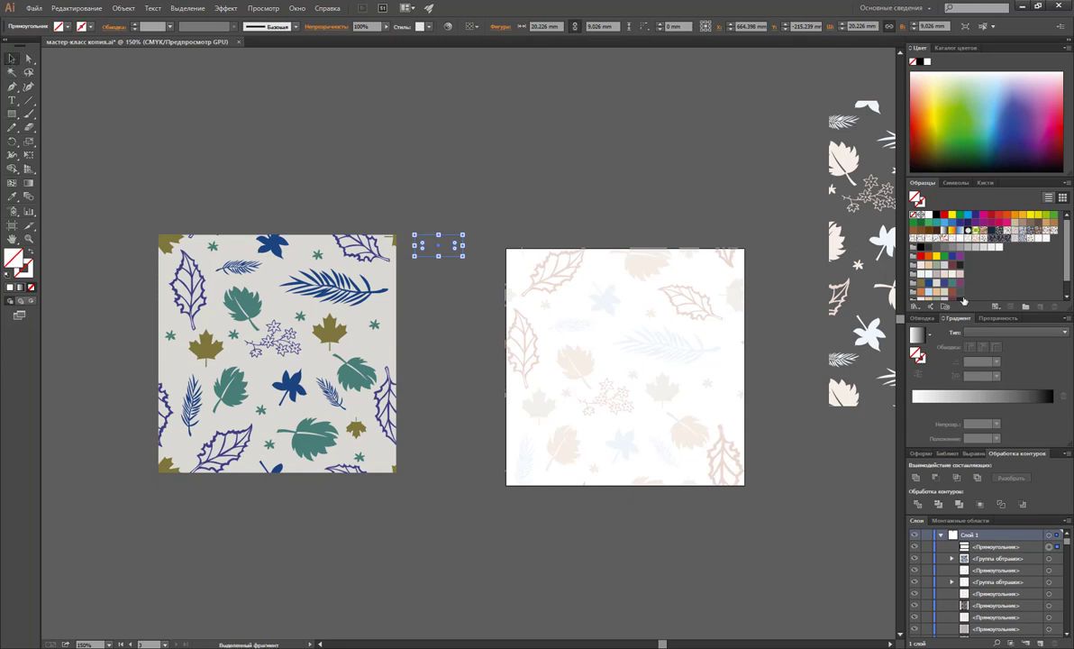
scroll(933, 266, "down", 2)
left_click(920, 293)
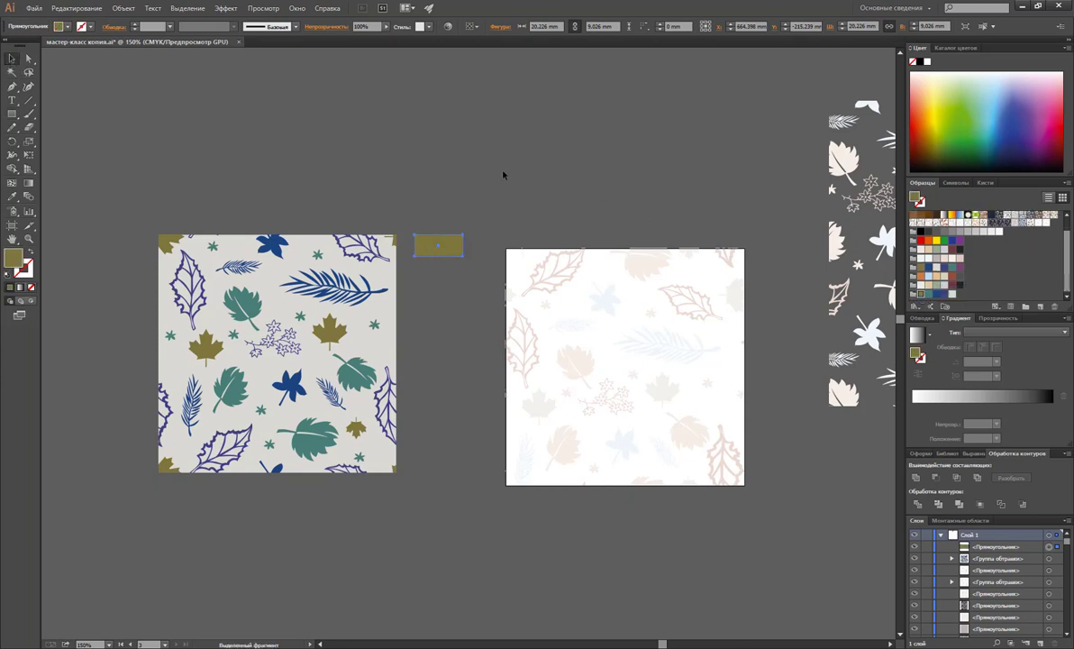
Duplicate the olive rectangle downward four times at equal spacing to form a column of five.
left_click_drag(441, 243, 441, 287)
key("ctrl+d")
key("ctrl+d")
key("ctrl+d")
left_click(465, 312)
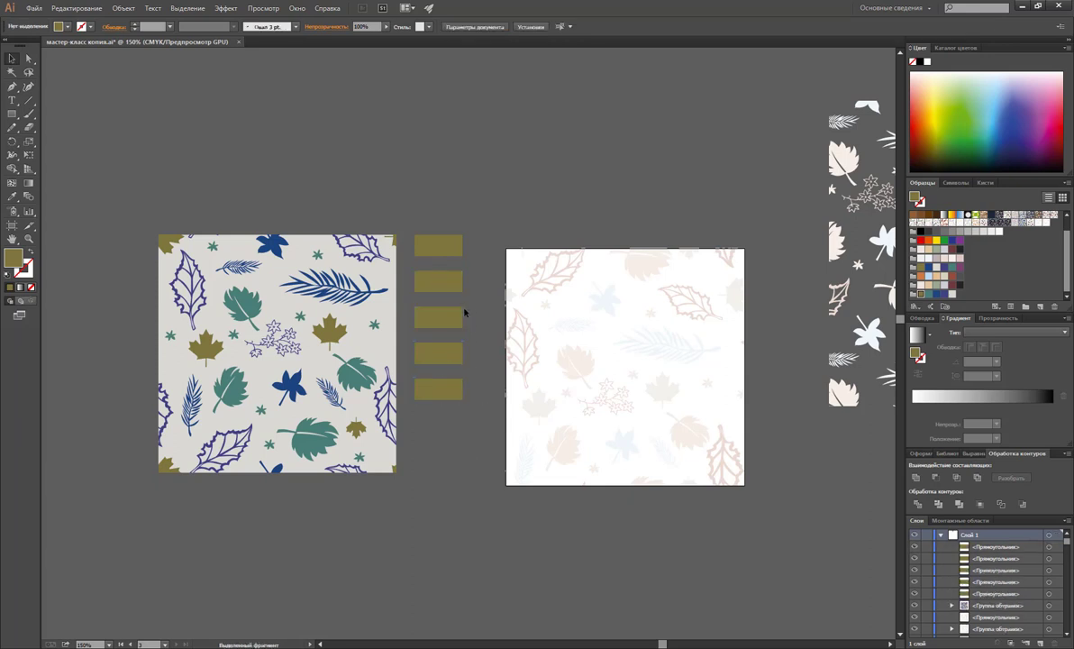
Fill the four lower rectangles, from top to bottom, with the colour group's teal, blue, purple and light grey swatches.
left_click(451, 316)
left_click(446, 283)
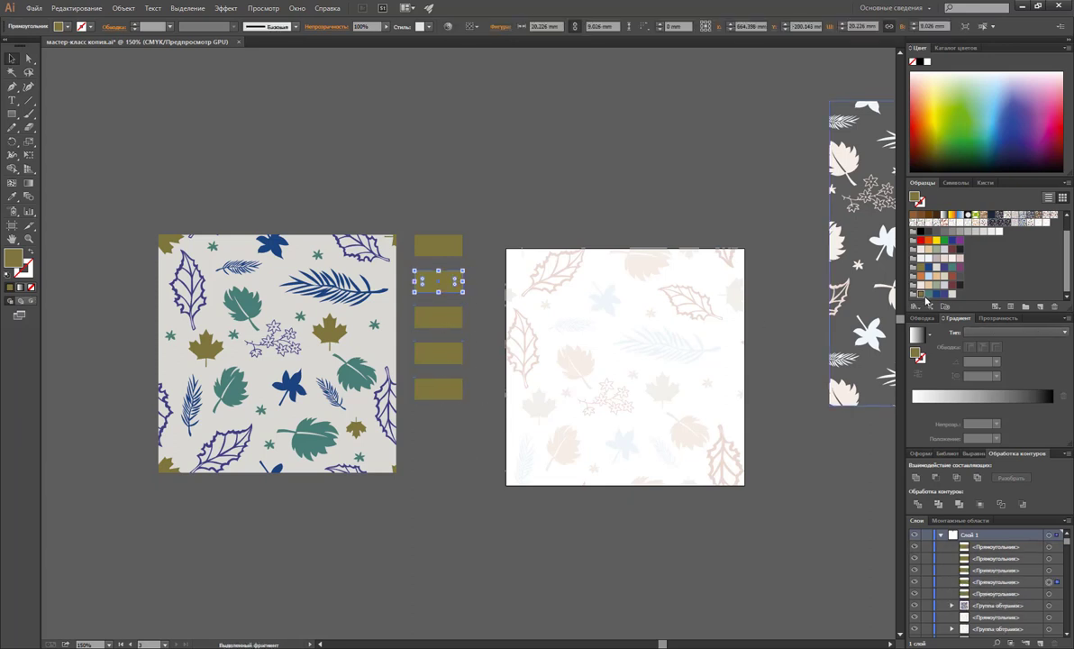
left_click(925, 297)
left_click(455, 315)
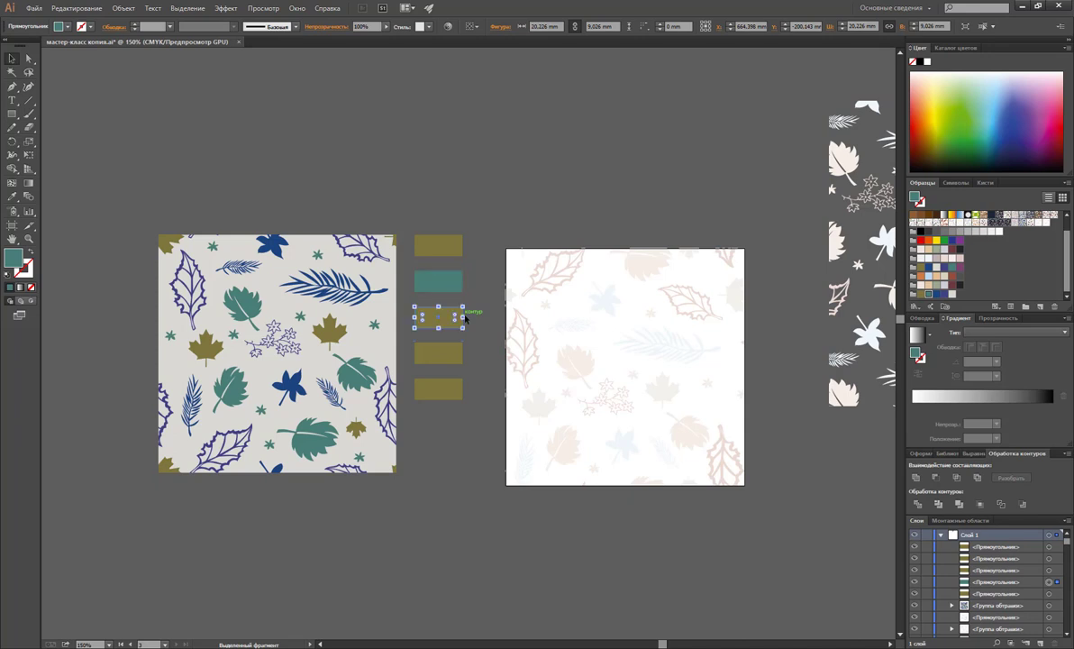
left_click(943, 293)
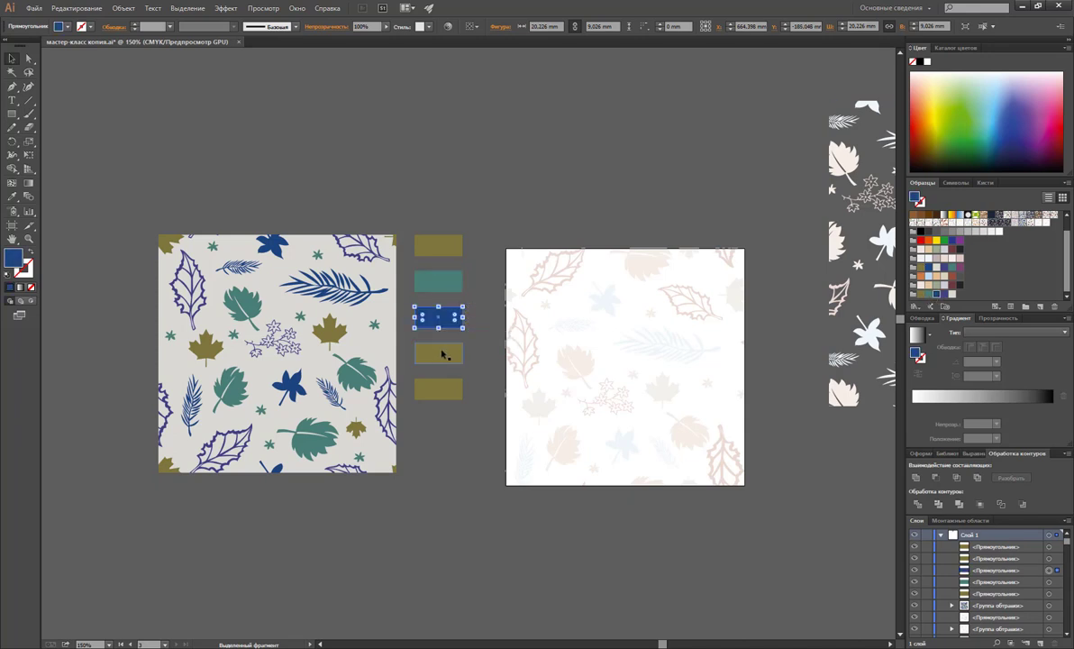
left_click(446, 354)
left_click(950, 294)
left_click(451, 386)
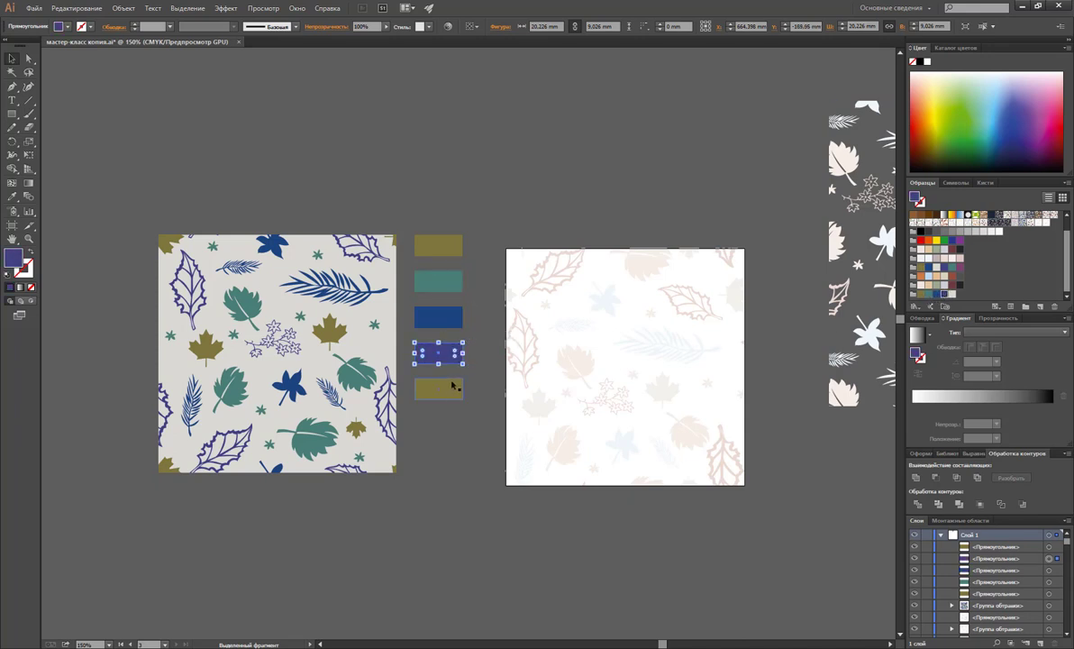
left_click(958, 293)
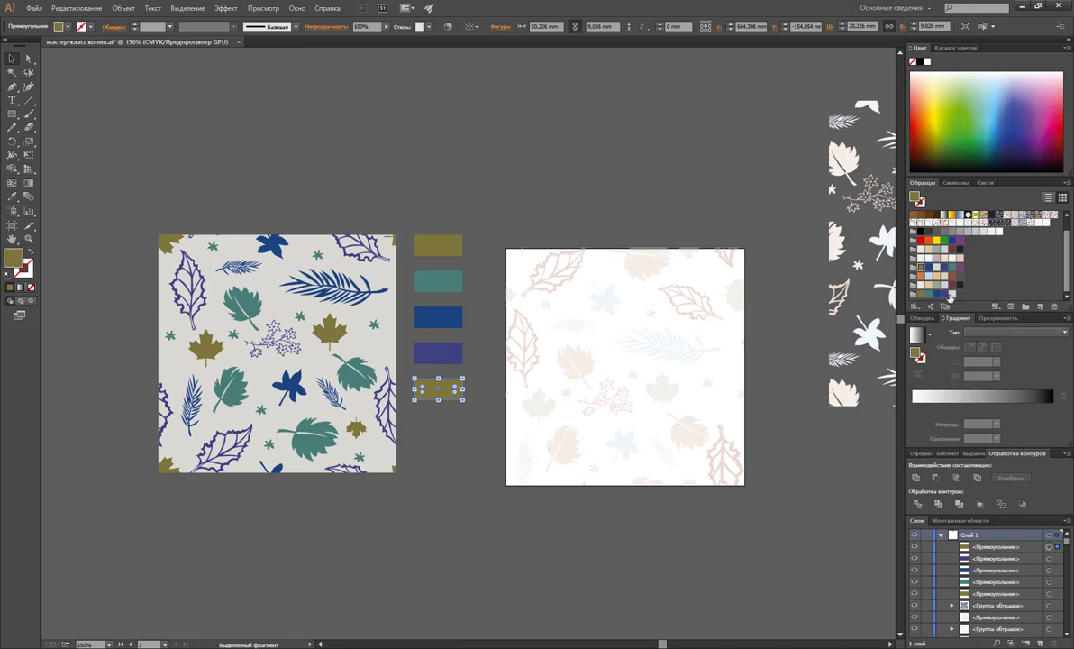
left_click(434, 143)
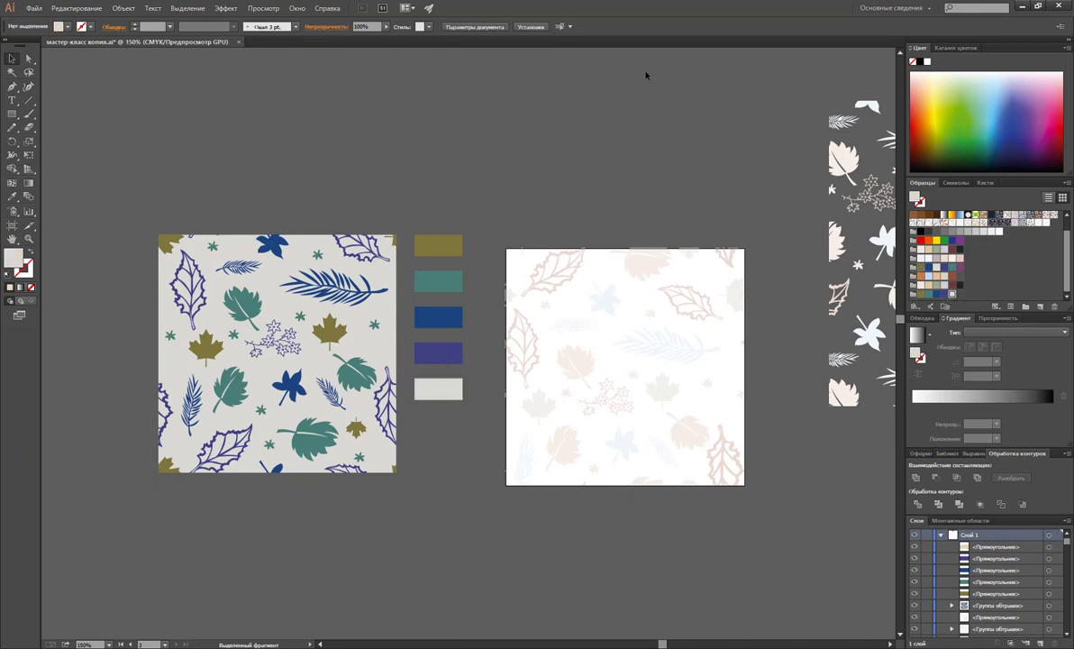